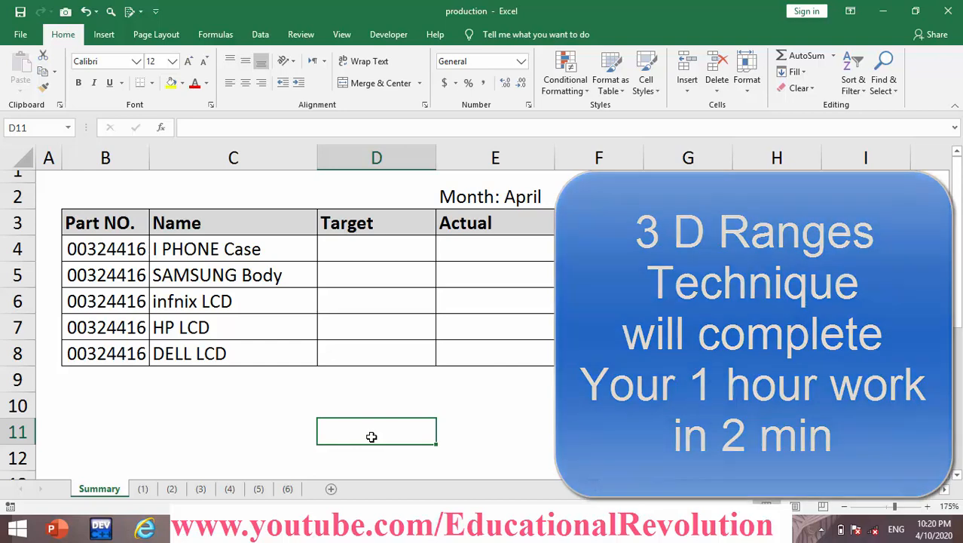
- Examine the Summary sheet's month heading and the part names, date, target and actual figures on sheet (1)
click(463, 200)
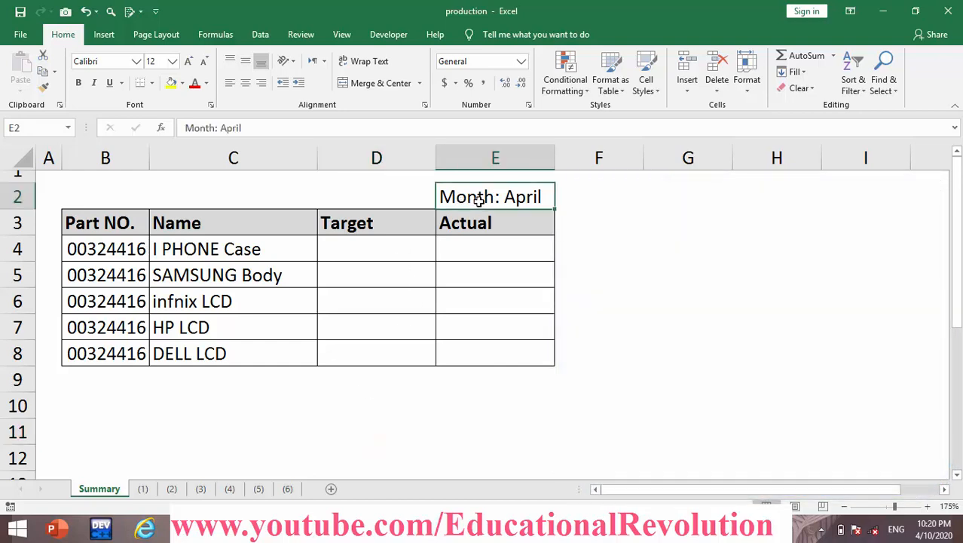
click(142, 489)
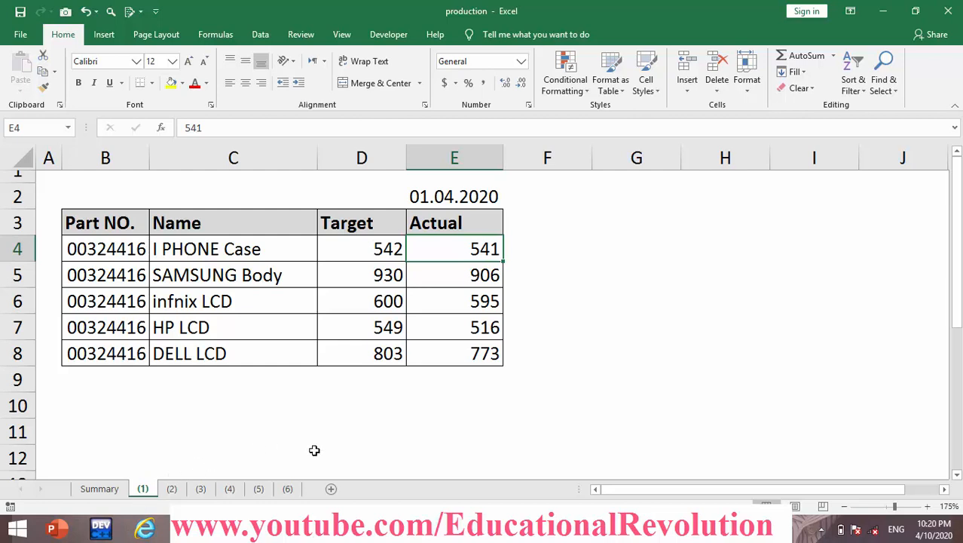
click(294, 488)
click(142, 489)
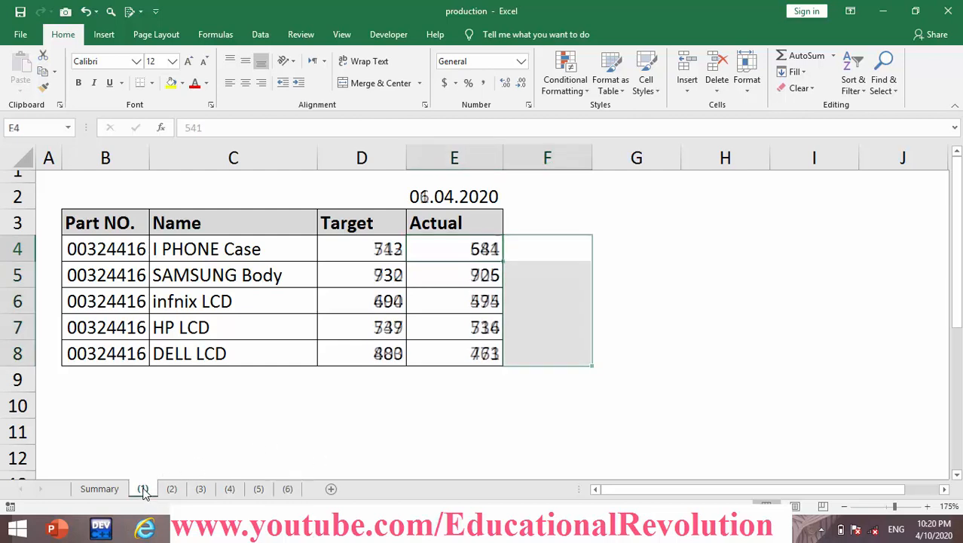
click(218, 251)
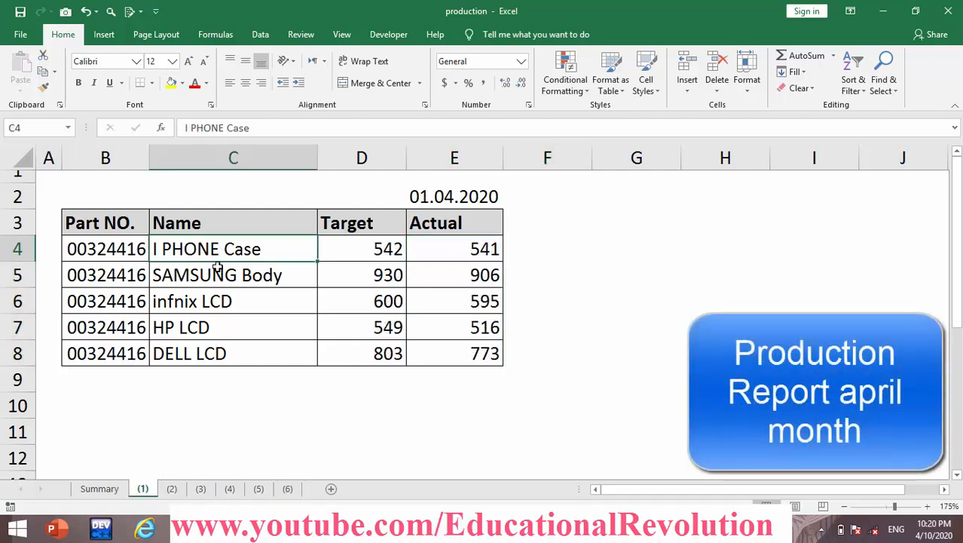
click(212, 293)
click(212, 270)
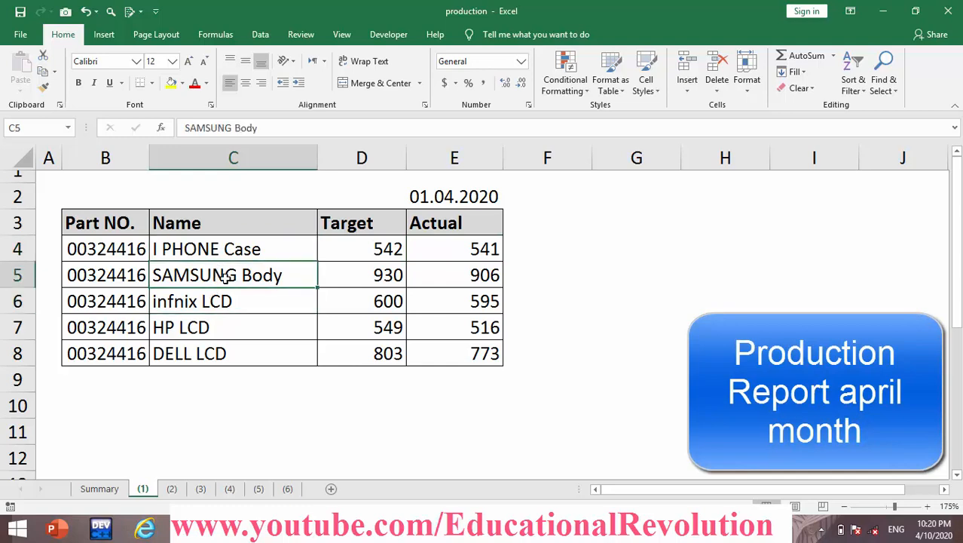
click(205, 327)
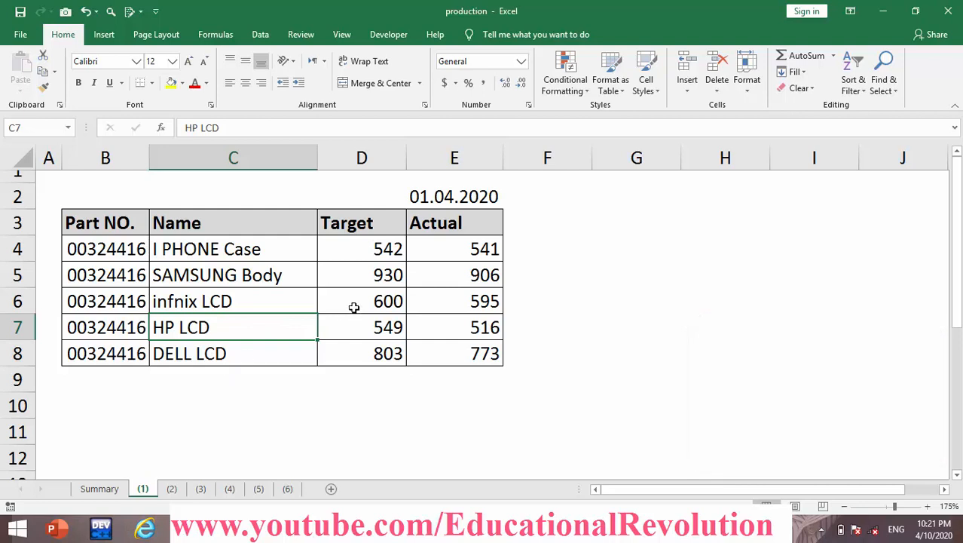
click(461, 192)
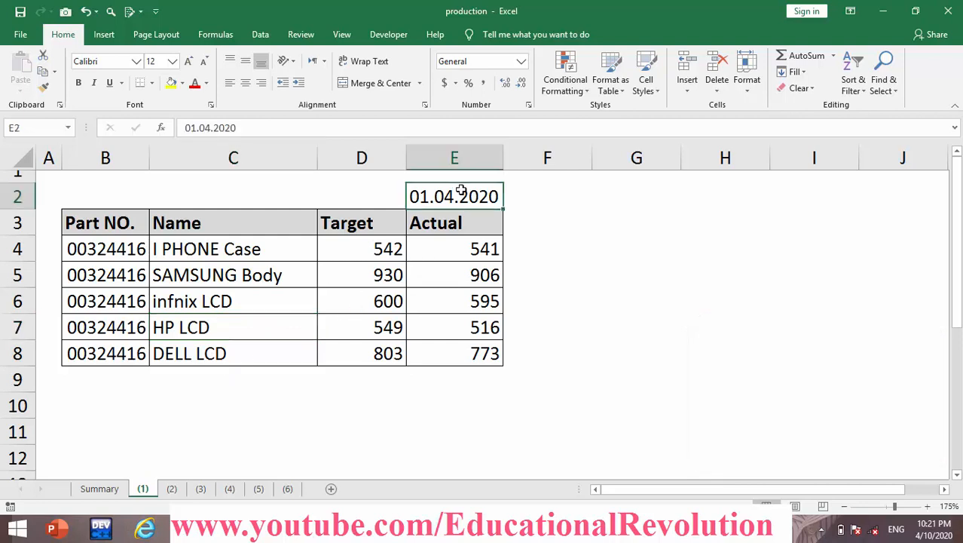
click(393, 214)
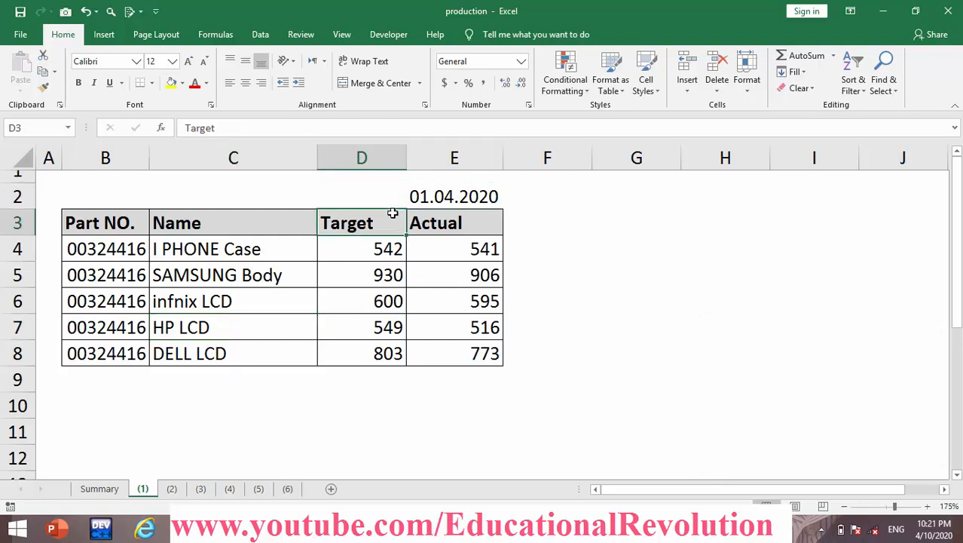
click(489, 245)
drag(382, 289, 362, 353)
- Look through the daily production tables on sheets (2), (3), (4) and (6), and return to sheet (1)
click(172, 489)
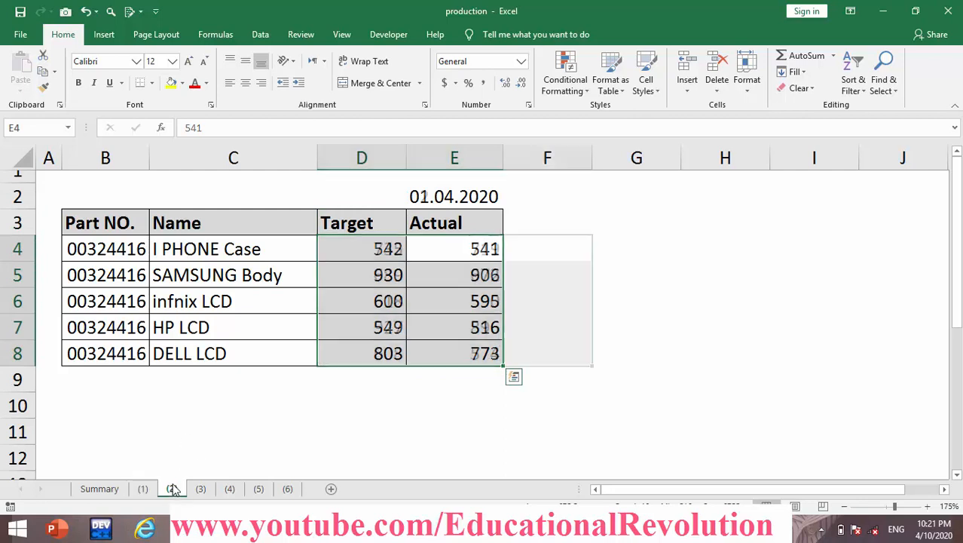
click(201, 489)
click(230, 488)
click(287, 488)
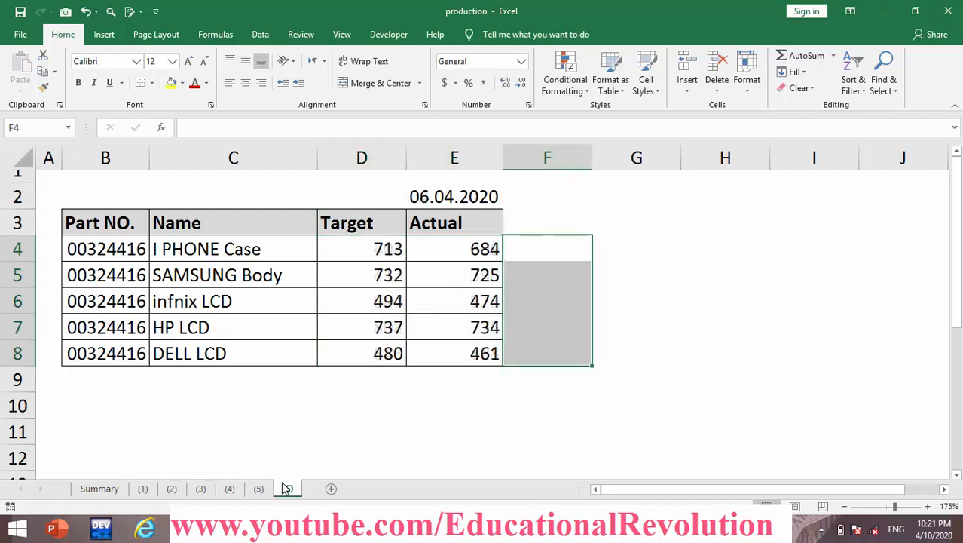
click(141, 488)
click(332, 399)
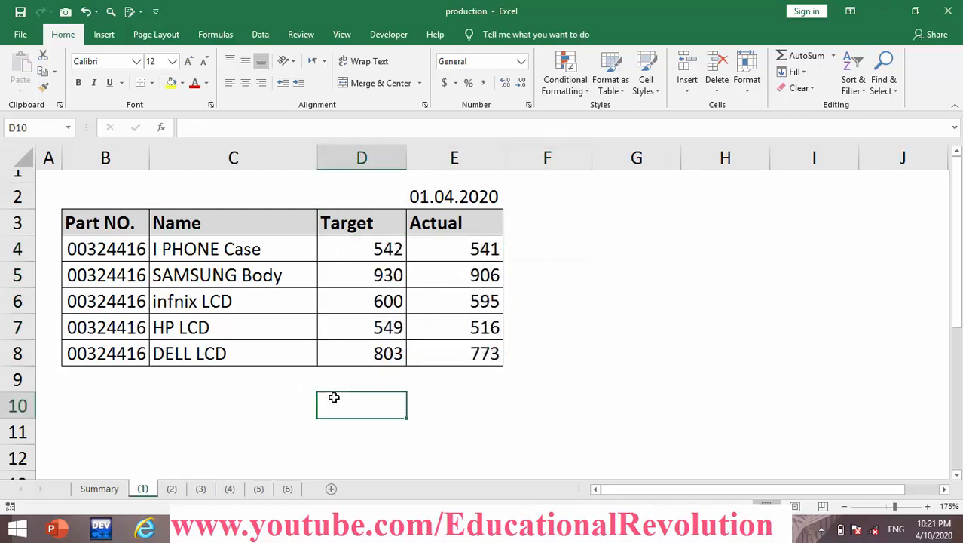
- Calculate Actual minus Target in F4 of sheet (1) with =E4-D4 and fill the formula down to F8
click(515, 257)
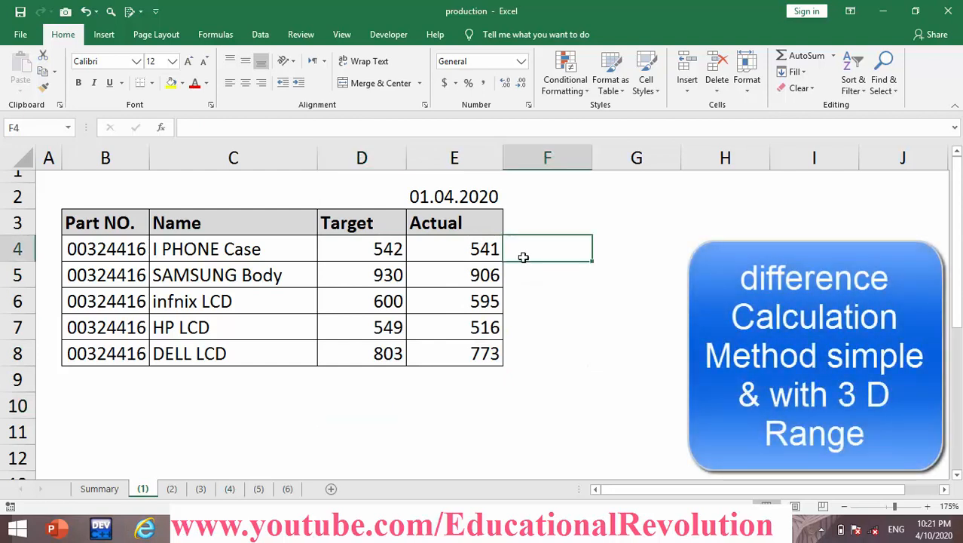
click(380, 247)
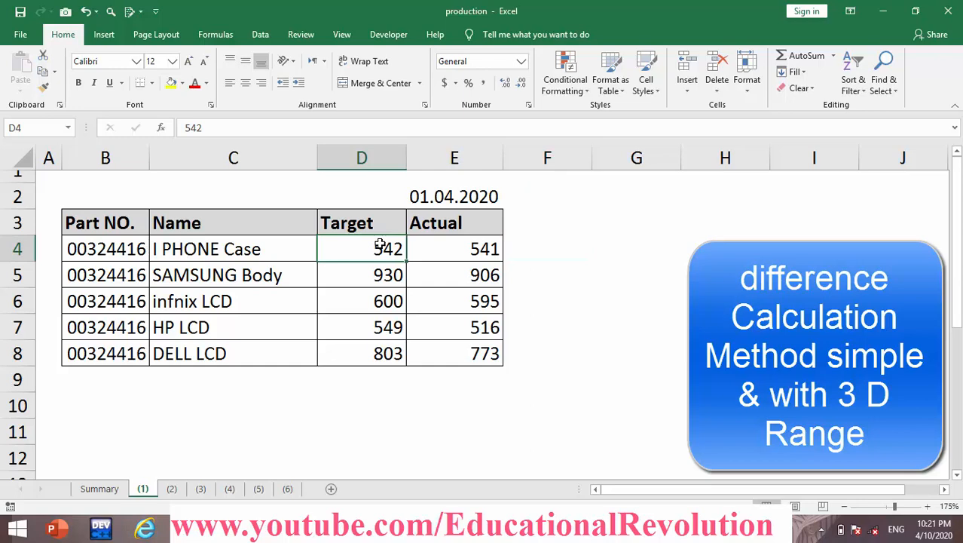
click(496, 250)
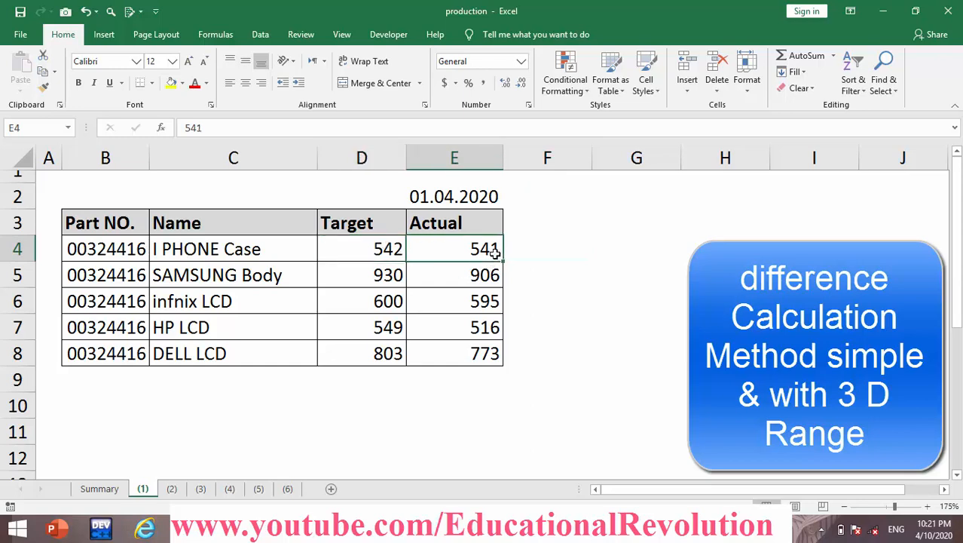
click(548, 246)
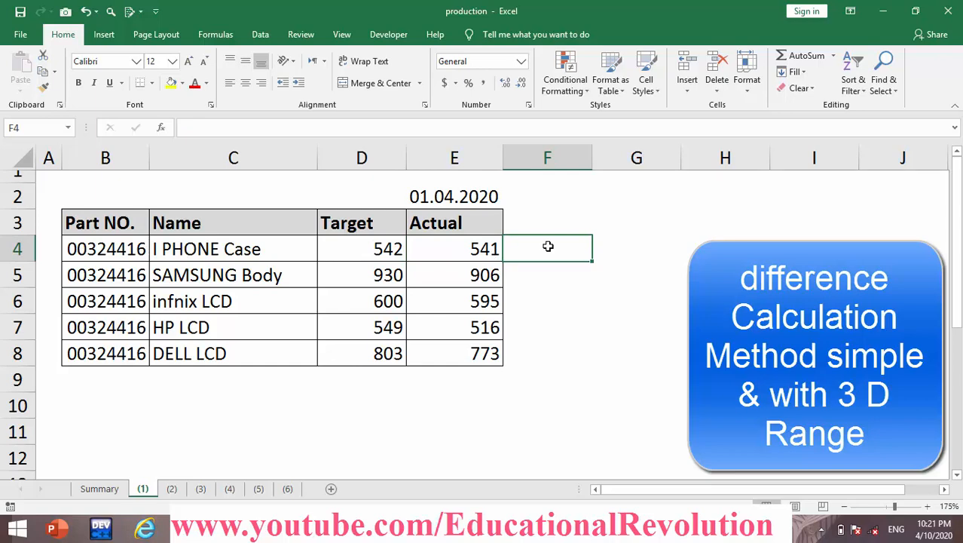
text(=)
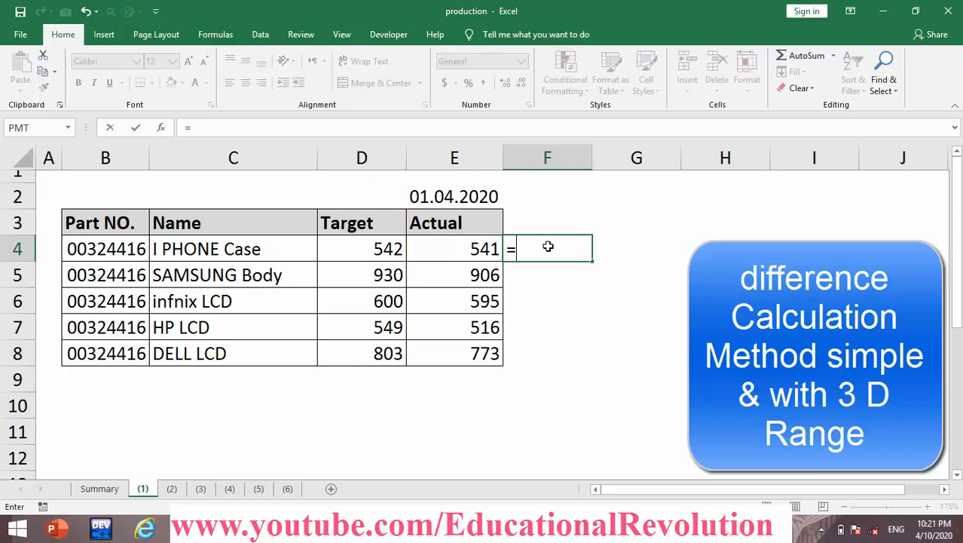
click(483, 254)
text(0)
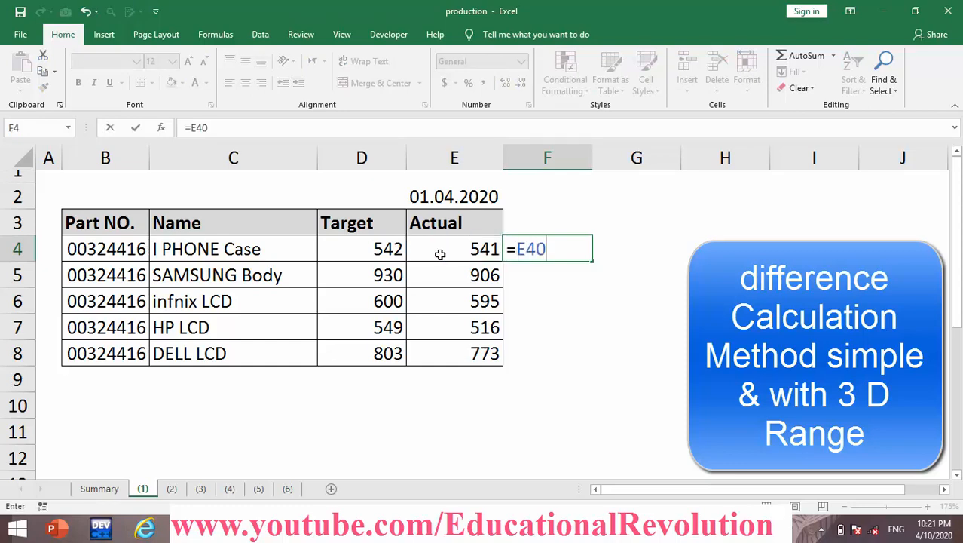
key(BackSpace)
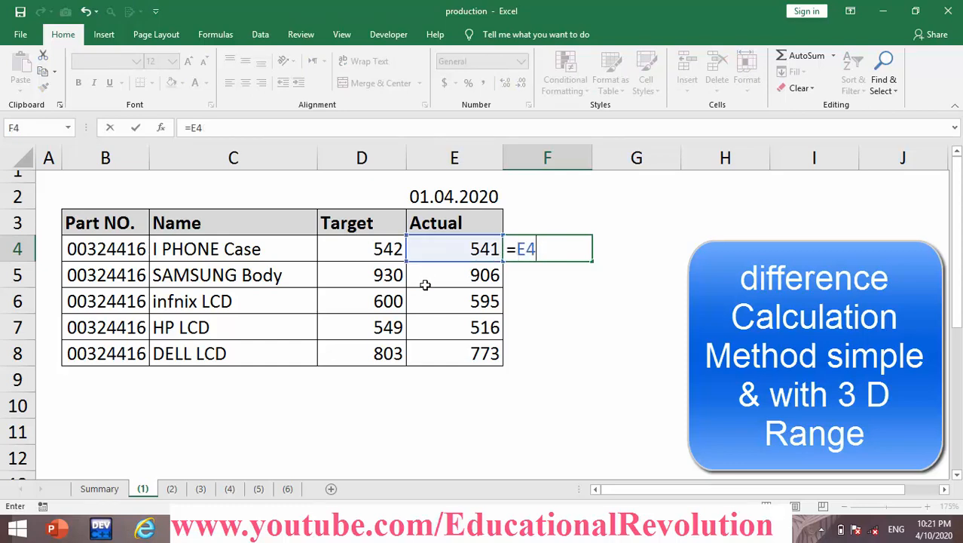
text(-)
click(392, 253)
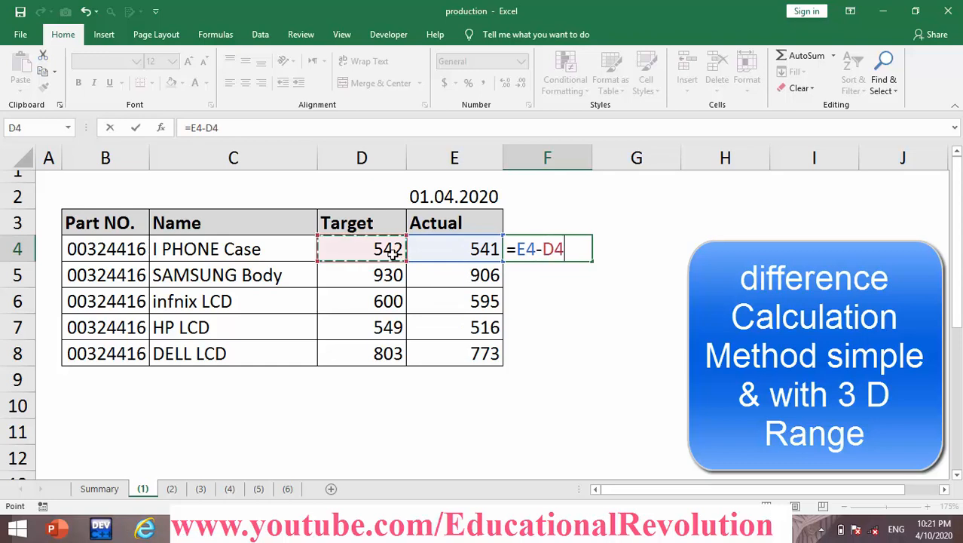
key(Return)
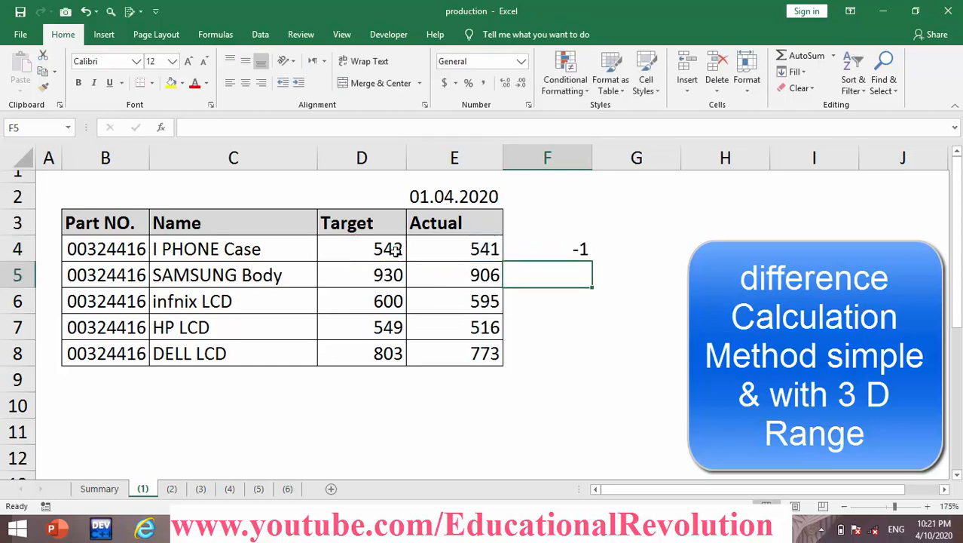
click(578, 252)
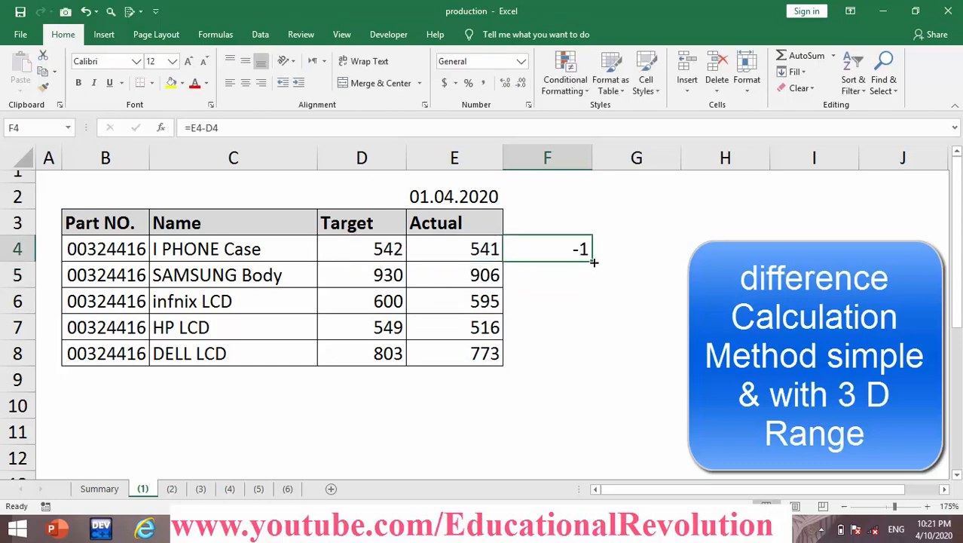
drag(589, 261, 570, 360)
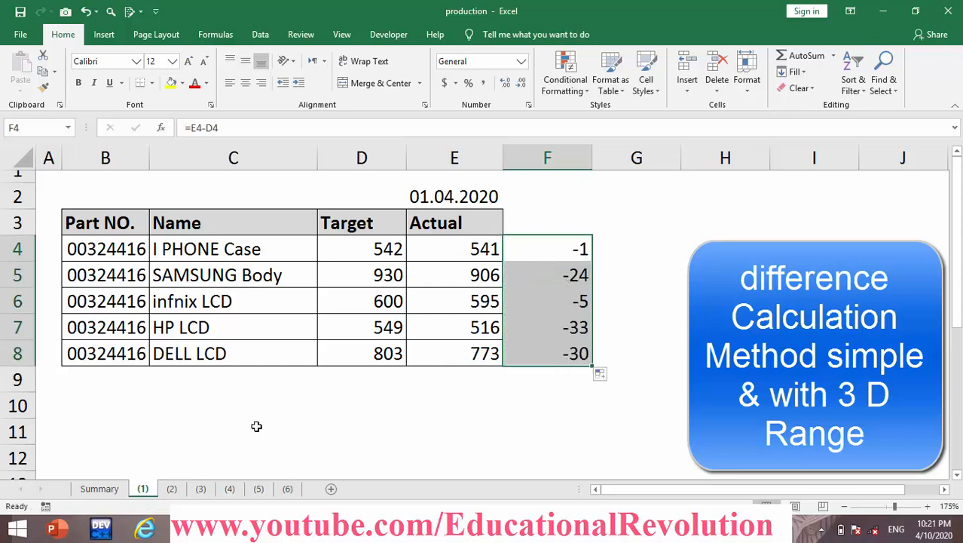
- Check column F on sheets (2), (3) and (4), and return to sheet (1)
click(171, 492)
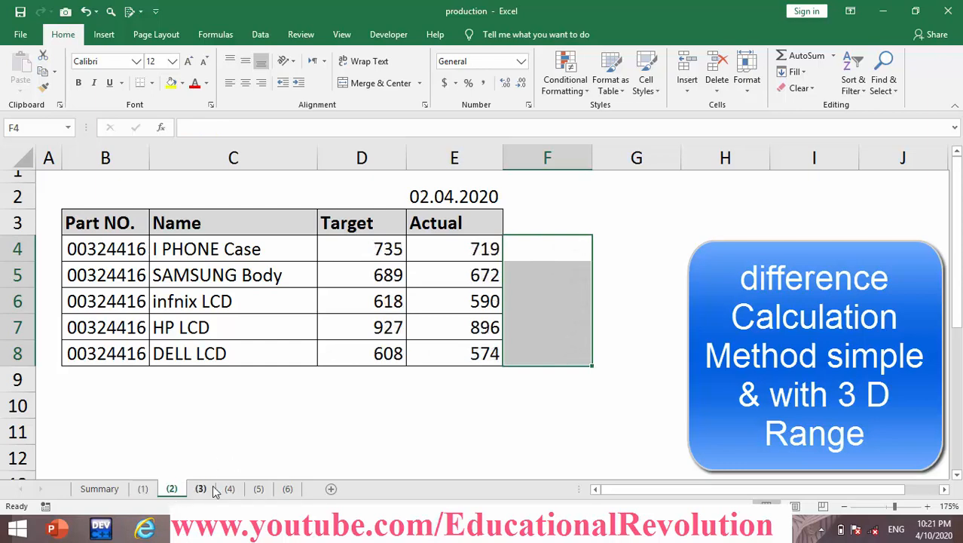
click(202, 490)
click(226, 490)
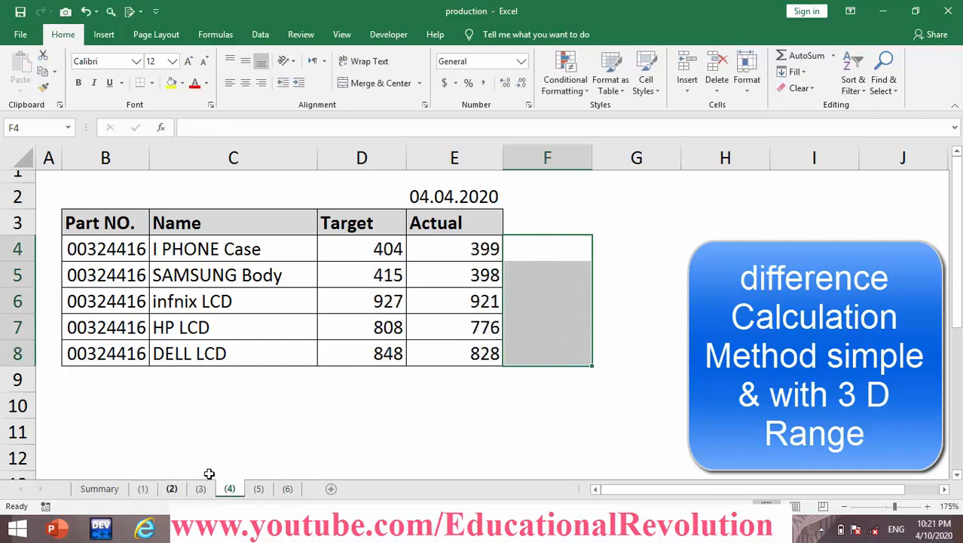
click(147, 489)
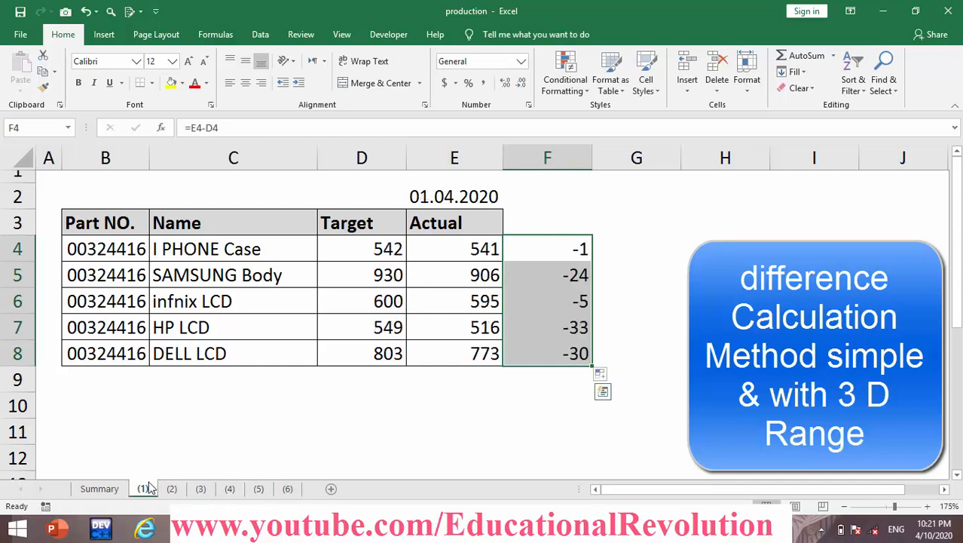
- Clear the difference formulas from F4:F8 on sheet (1)
key(Delete)
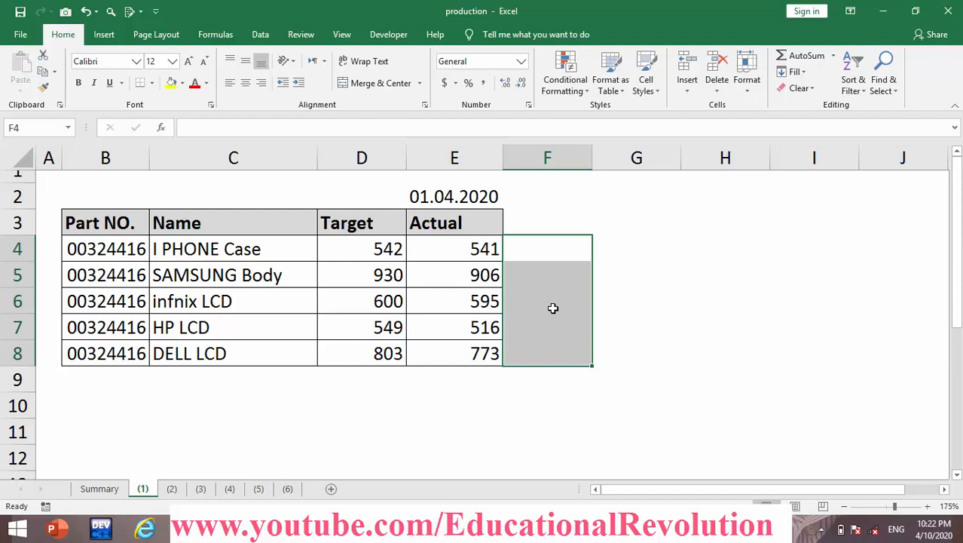
text(=)
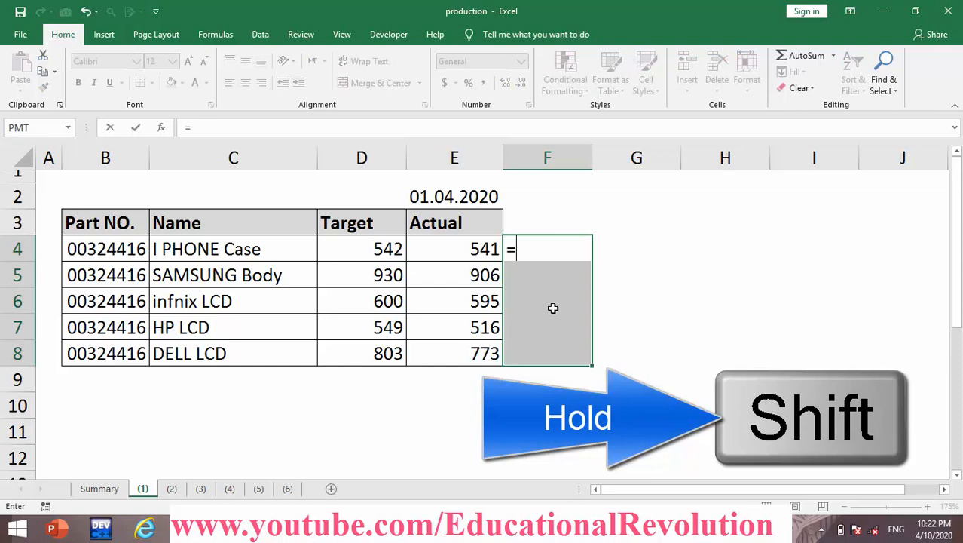
key(Escape)
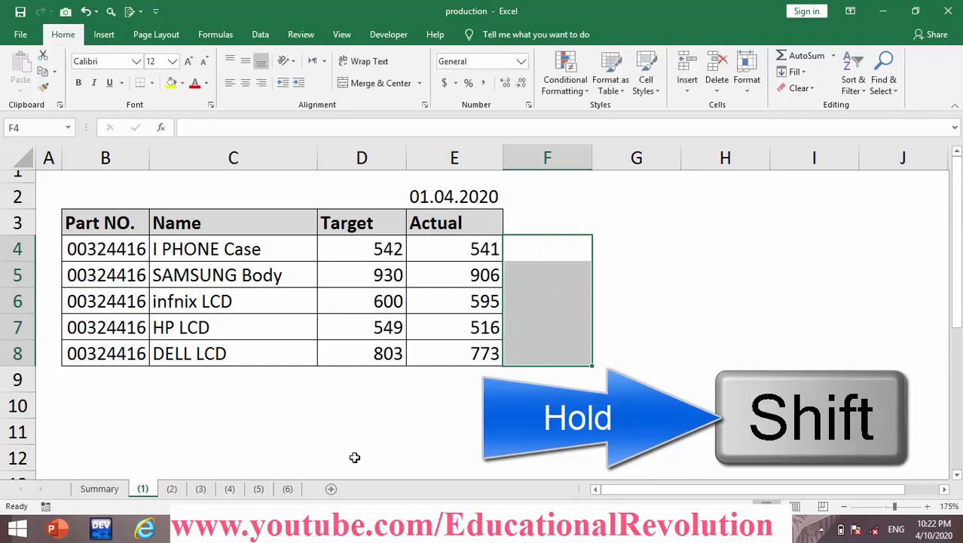
- Group sheets (1) through (6) and enter =E4-D4 in all of F4:F8 at once across the group
shift+click(288, 489)
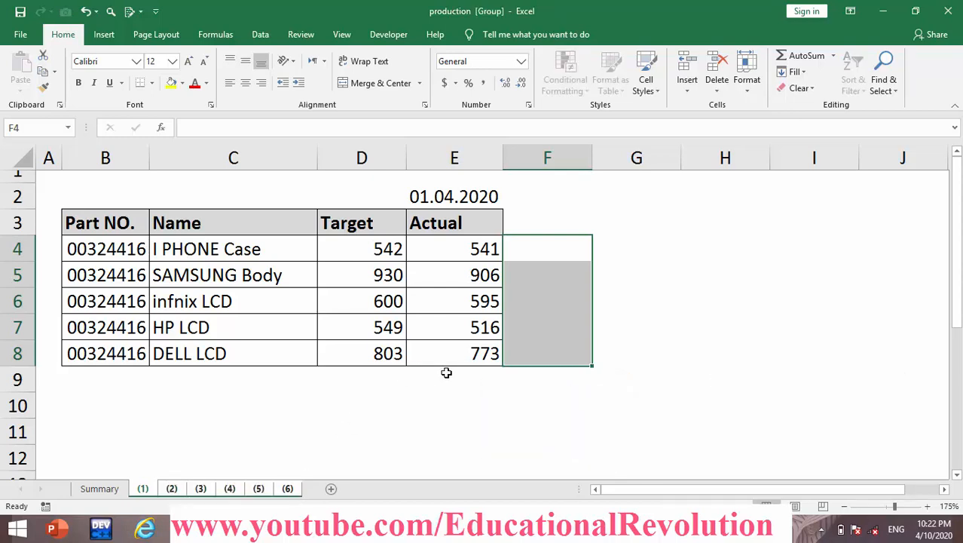
text(=)
click(480, 248)
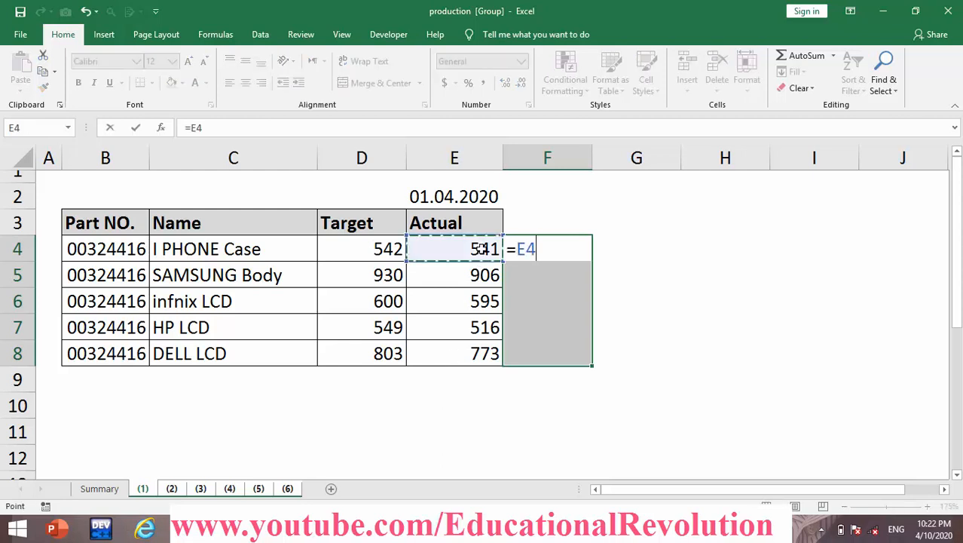
text(-)
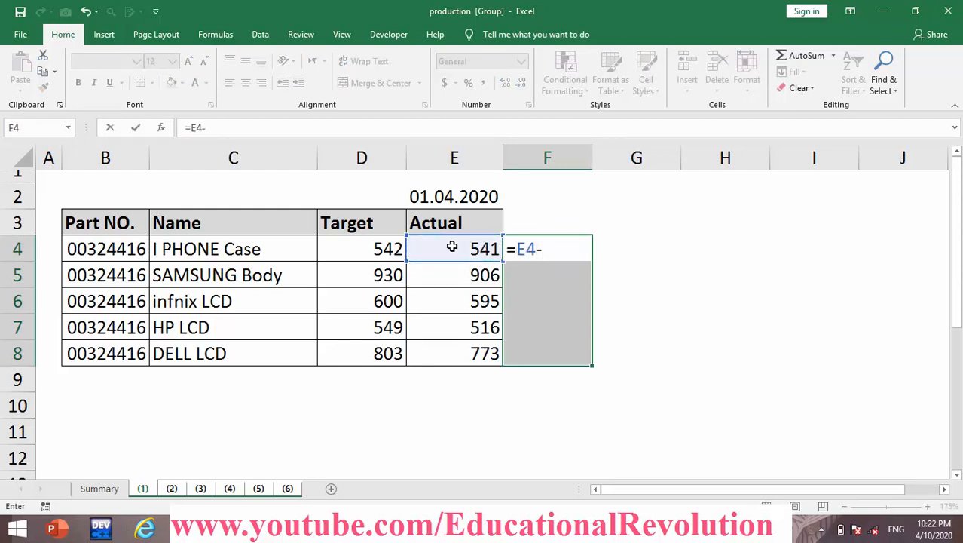
click(390, 255)
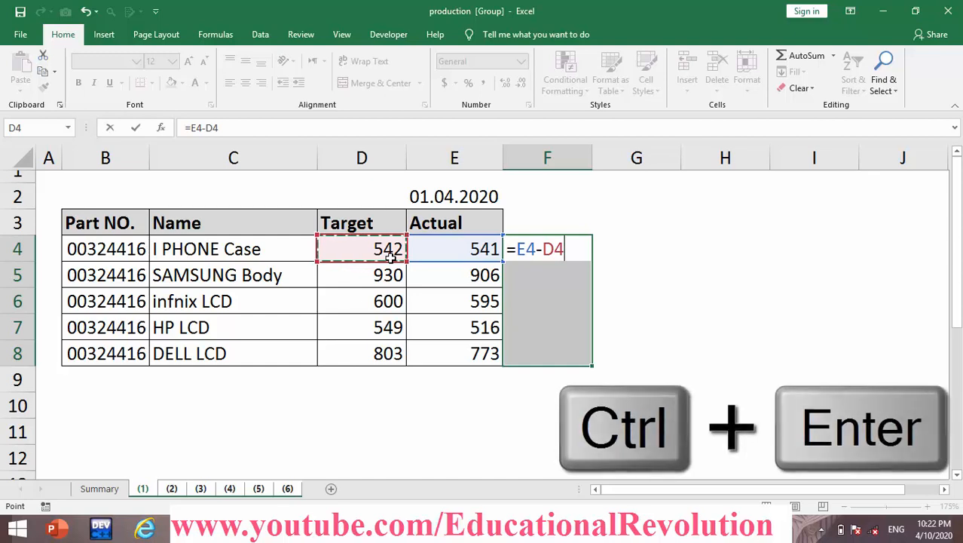
key(ctrl+Return)
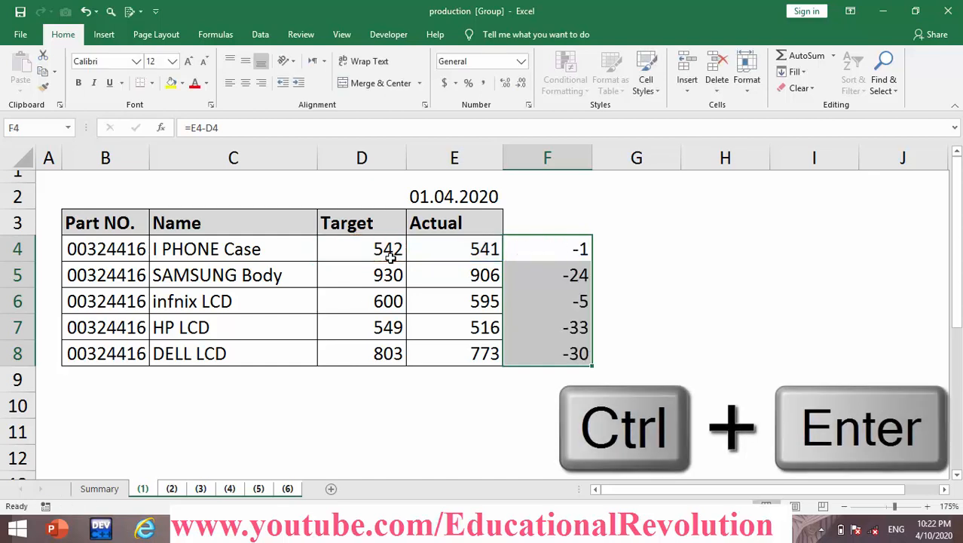
click(515, 290)
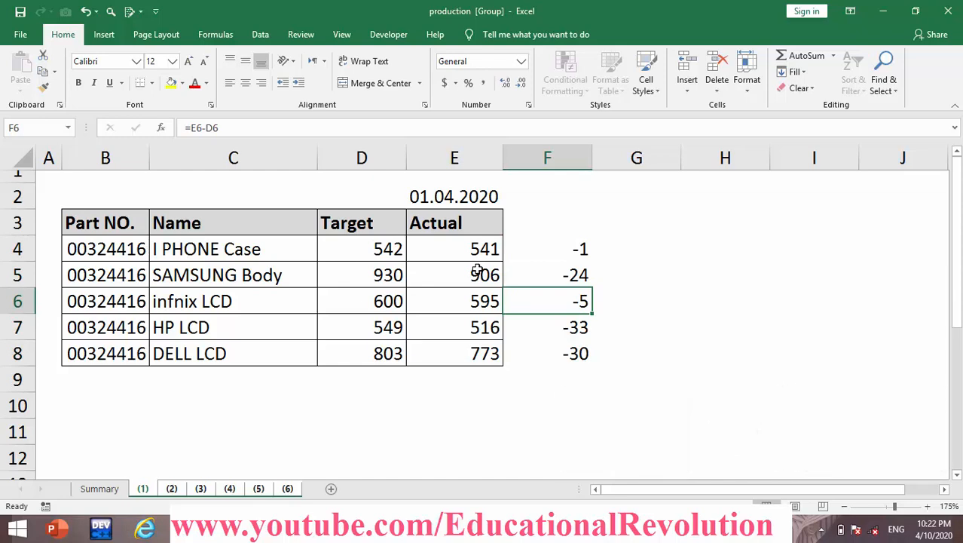
click(545, 250)
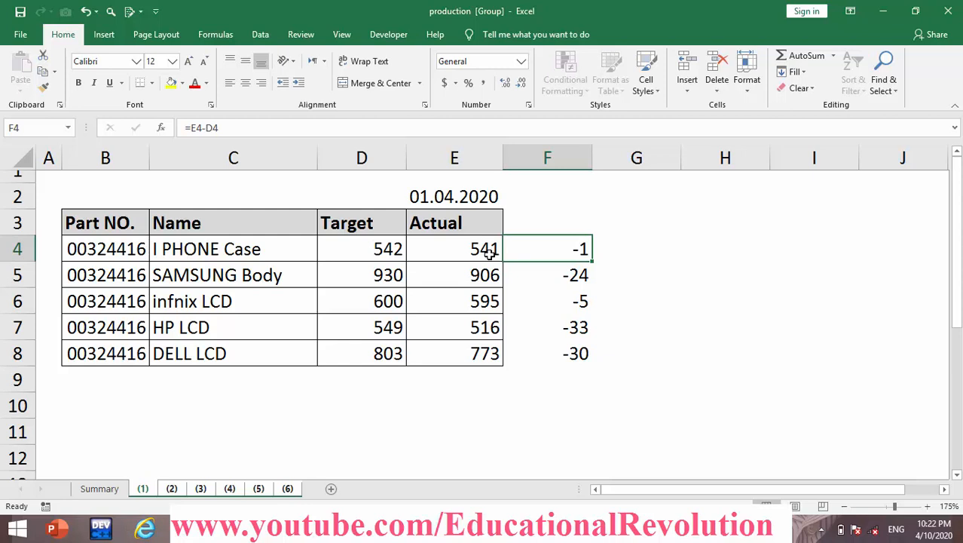
- Ungroup the daily sheets and check the column F differences on sheets (1), (2), (3), (4) and (6)
click(121, 444)
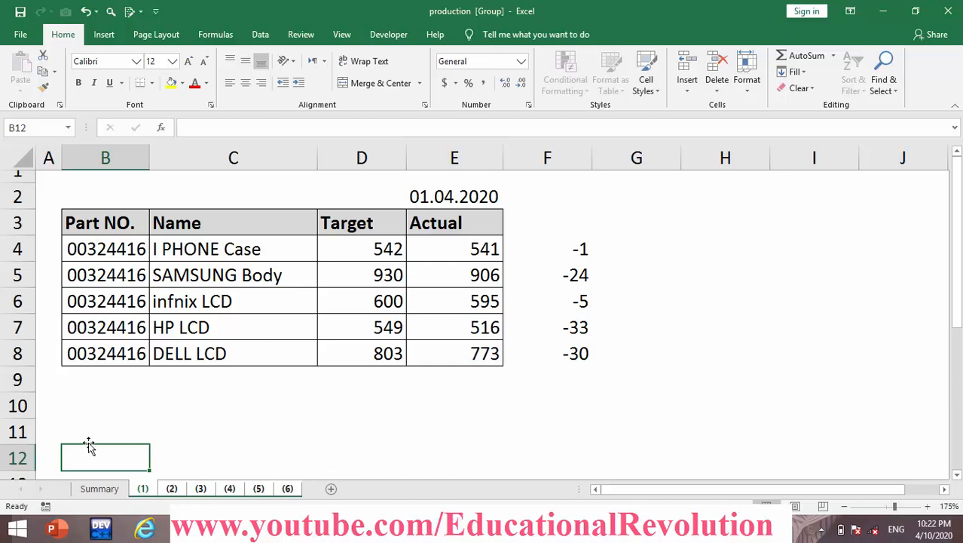
click(97, 490)
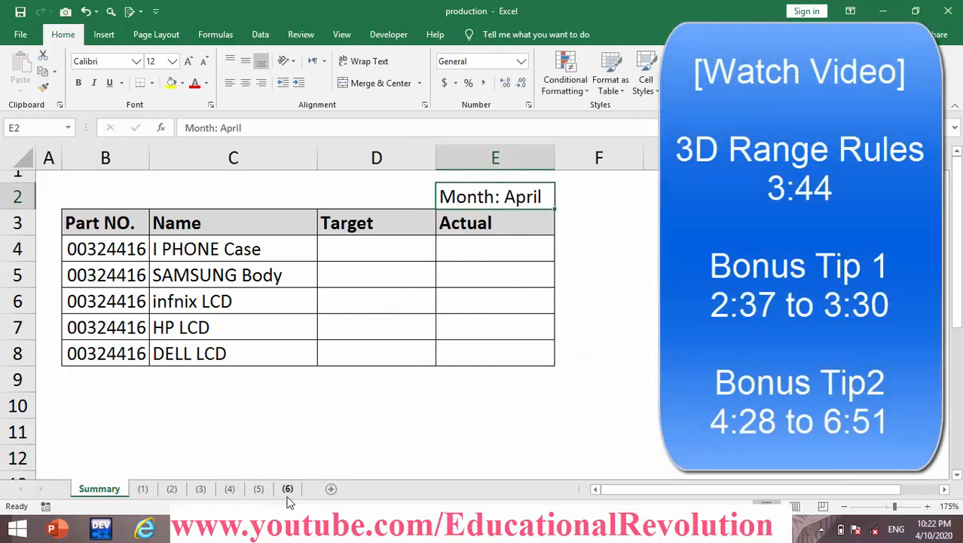
click(142, 490)
click(175, 490)
click(200, 490)
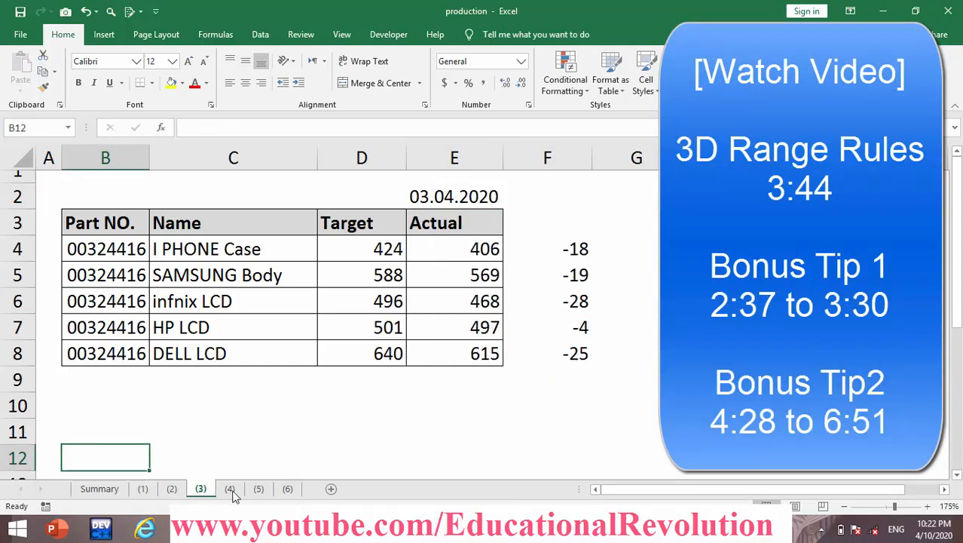
click(230, 490)
click(296, 493)
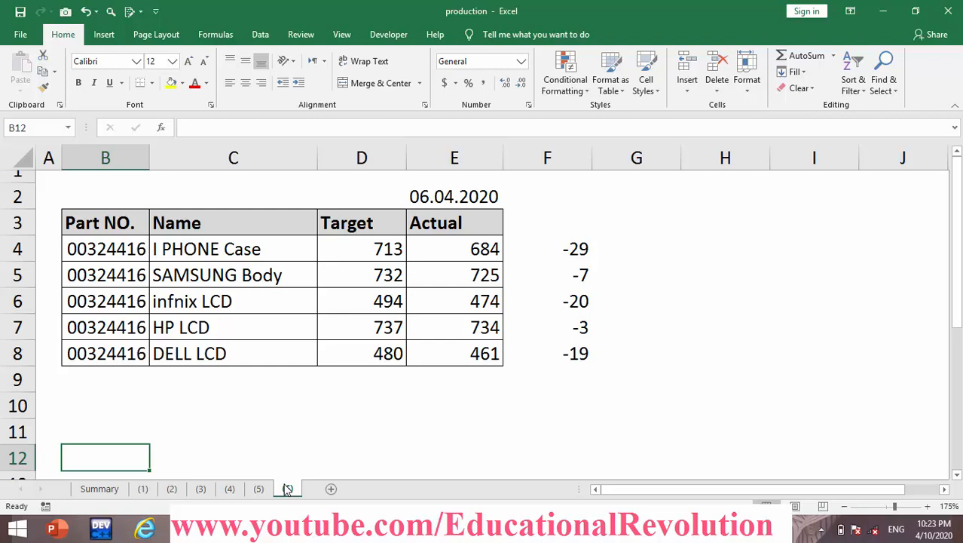
- Total the iPhone Case Target across all daily sheets in D4 of the Summary sheet with =SUM('(1):(6)'!D4)
click(110, 488)
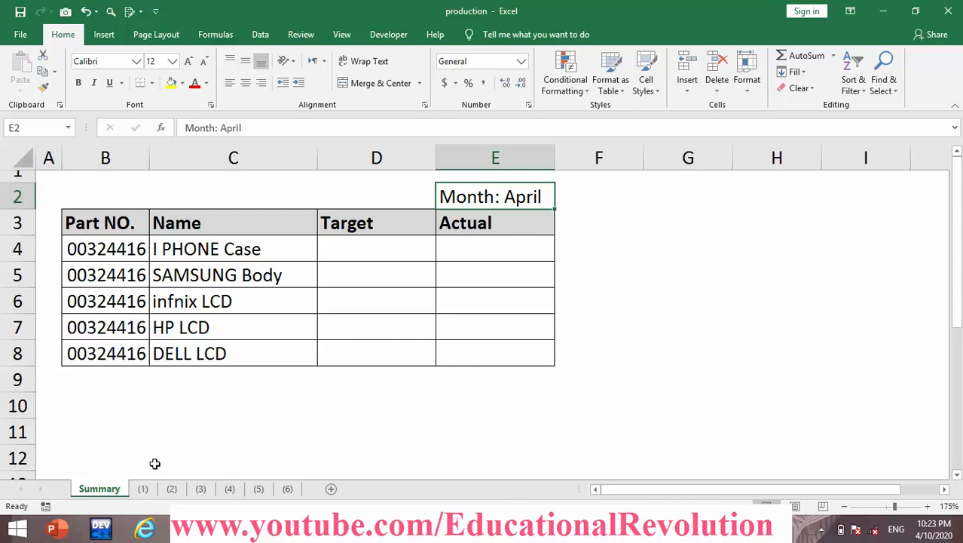
click(380, 253)
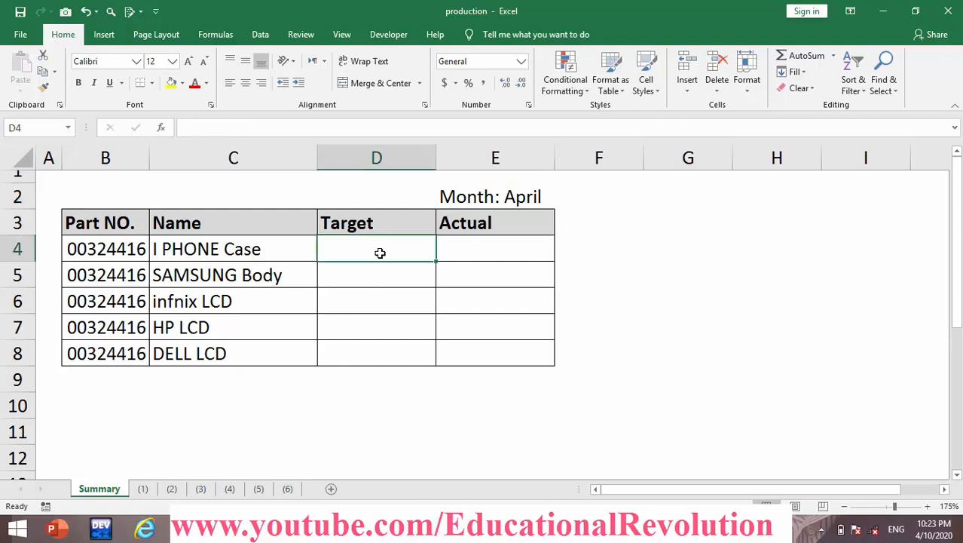
text(=)
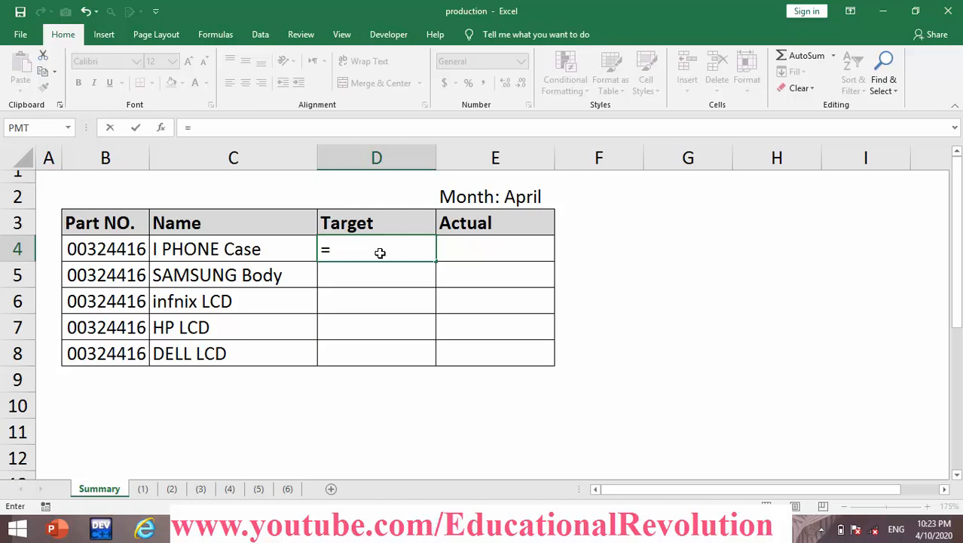
text(sum()
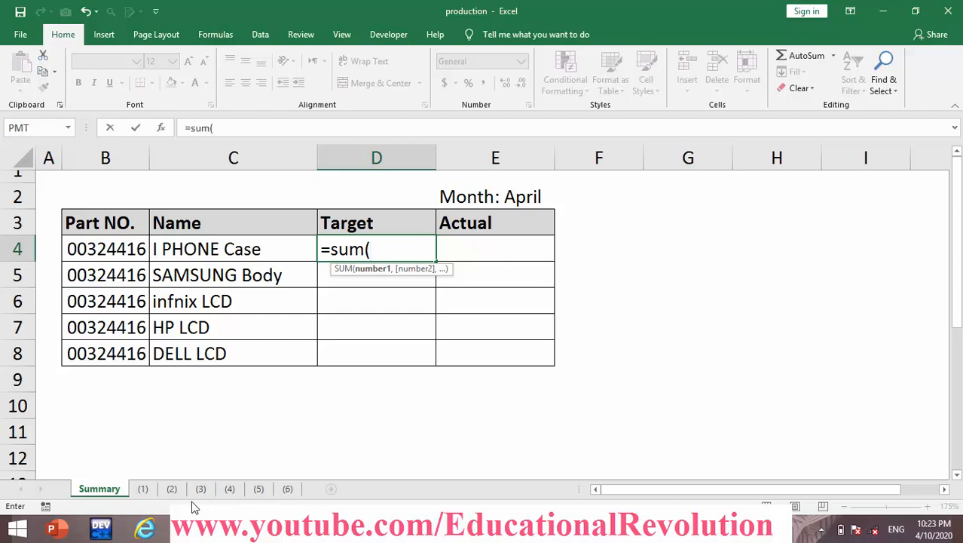
click(144, 489)
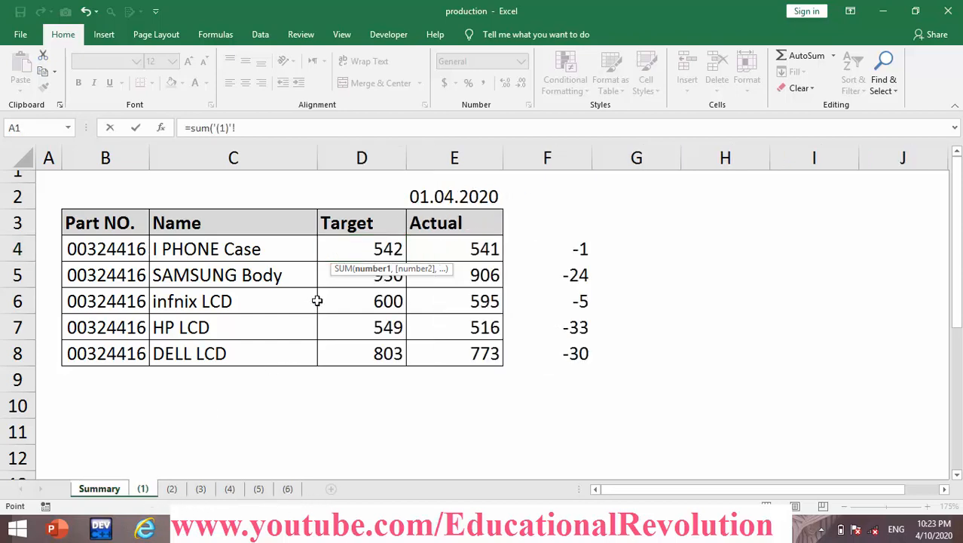
click(351, 240)
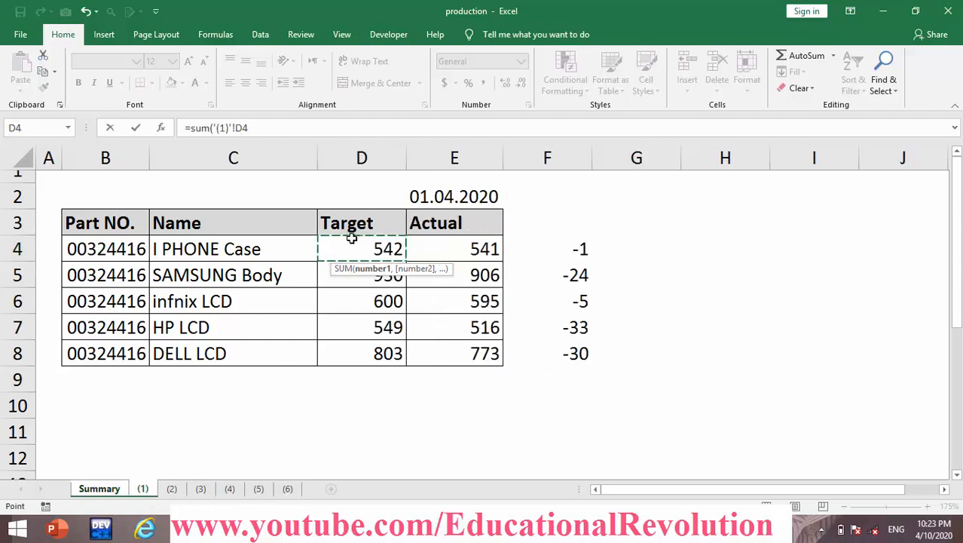
shift+click(288, 489)
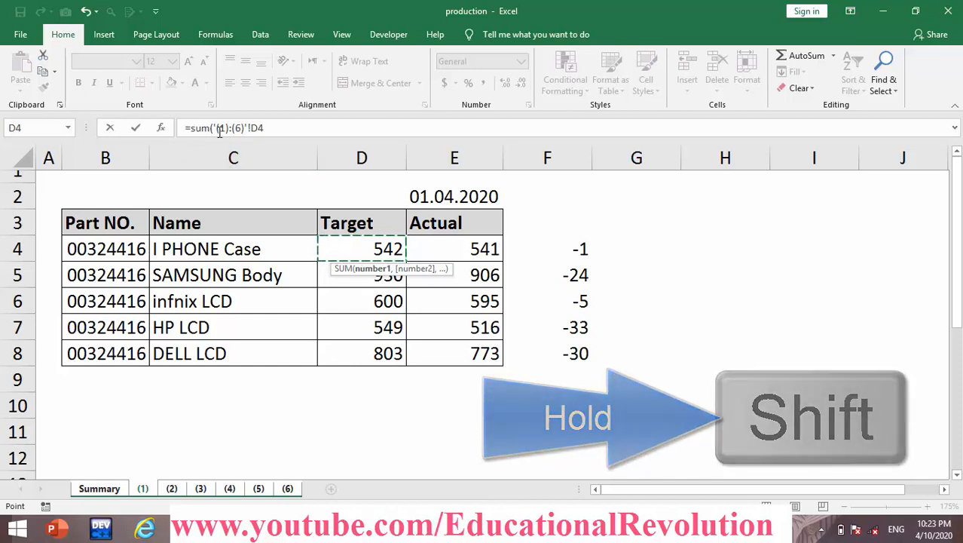
text(:)
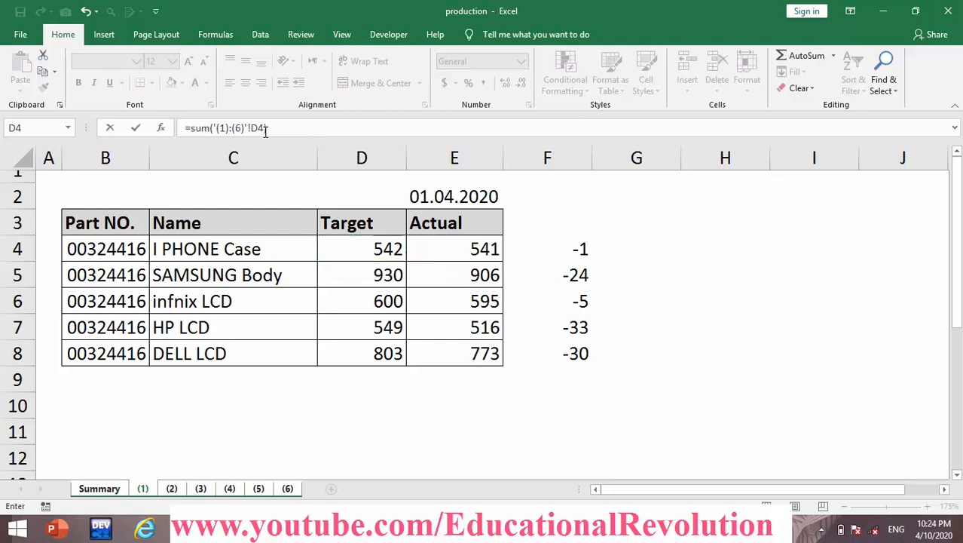
key(Return)
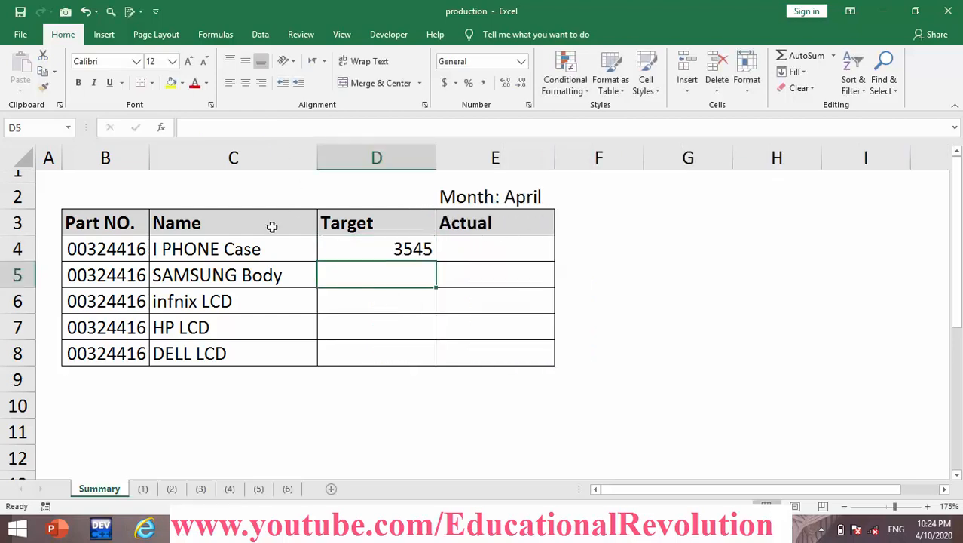
- Fill the Target total formula down from D4 to D8 on the Summary sheet and check the formulas in D4 and D5
click(362, 243)
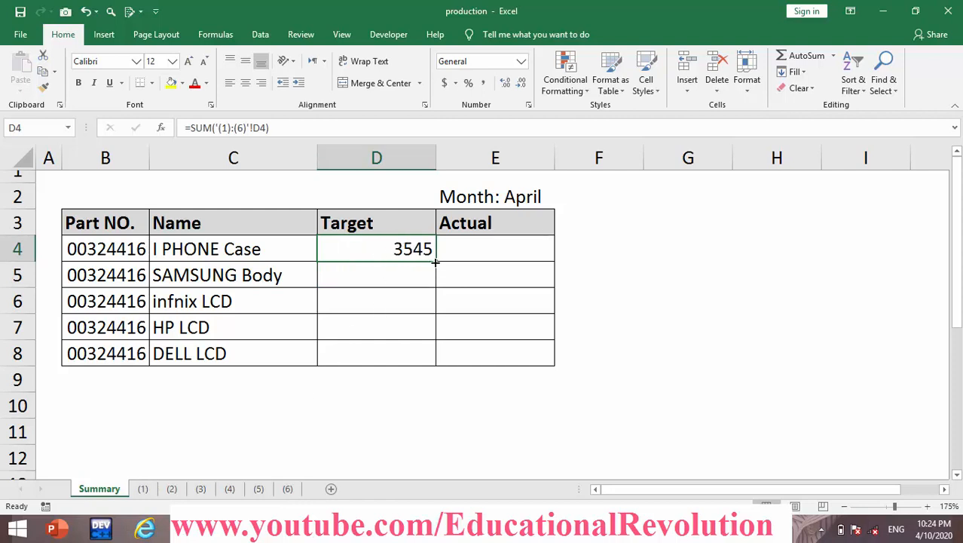
drag(435, 262, 426, 362)
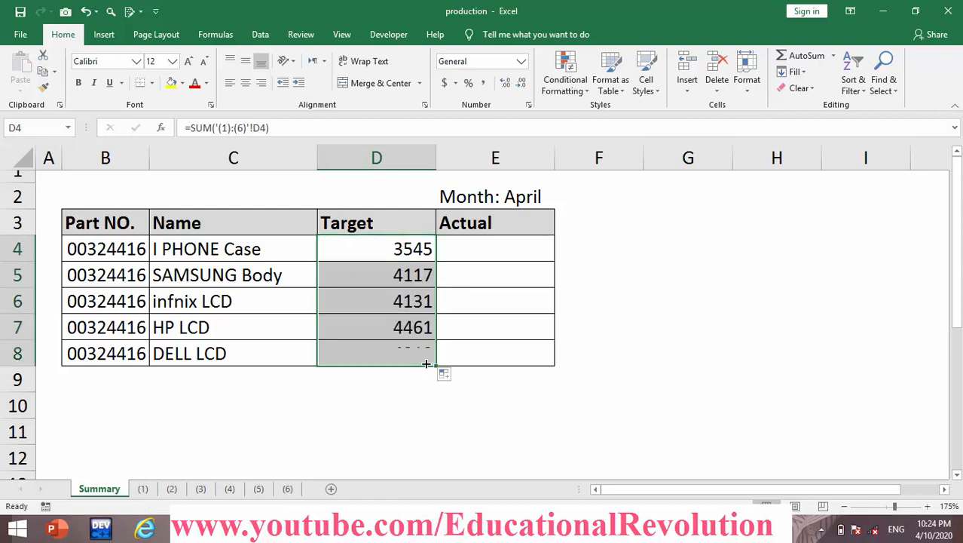
click(406, 254)
click(407, 275)
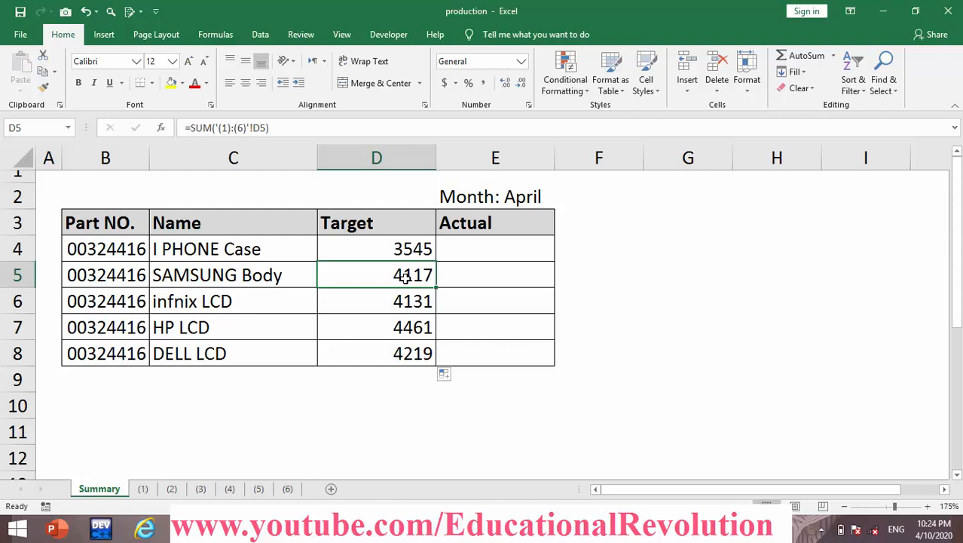
- Compare the layout of the daily sheets (1) through (5), examining where the Target values sit in column D
click(142, 490)
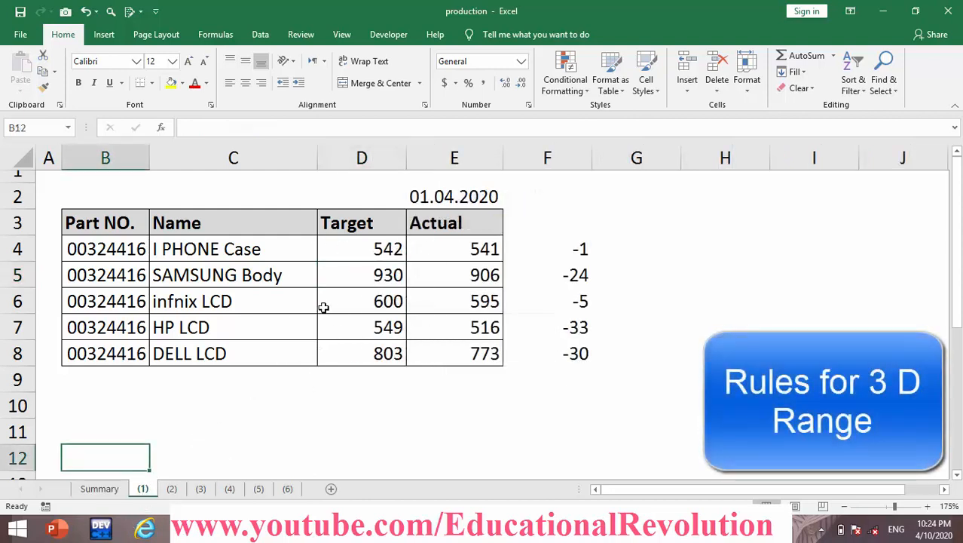
click(371, 158)
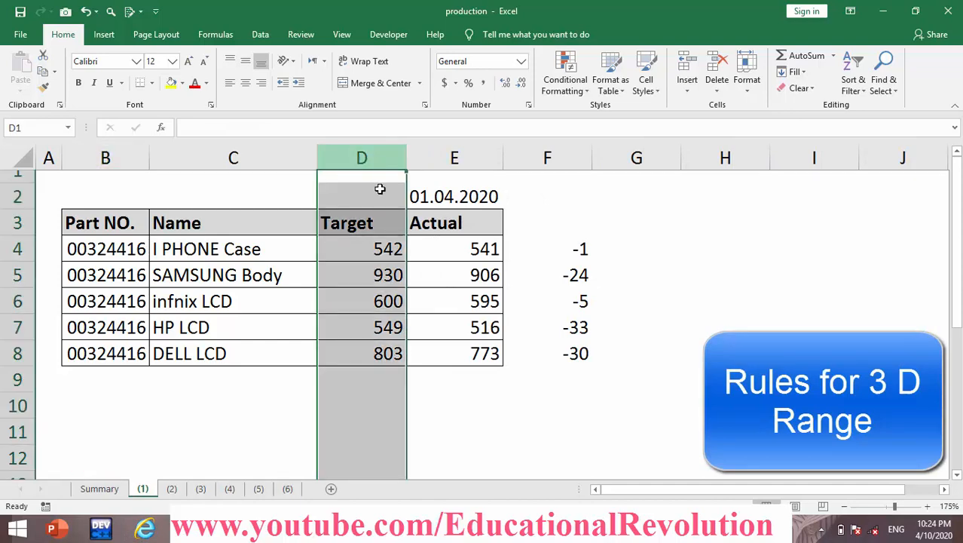
click(375, 250)
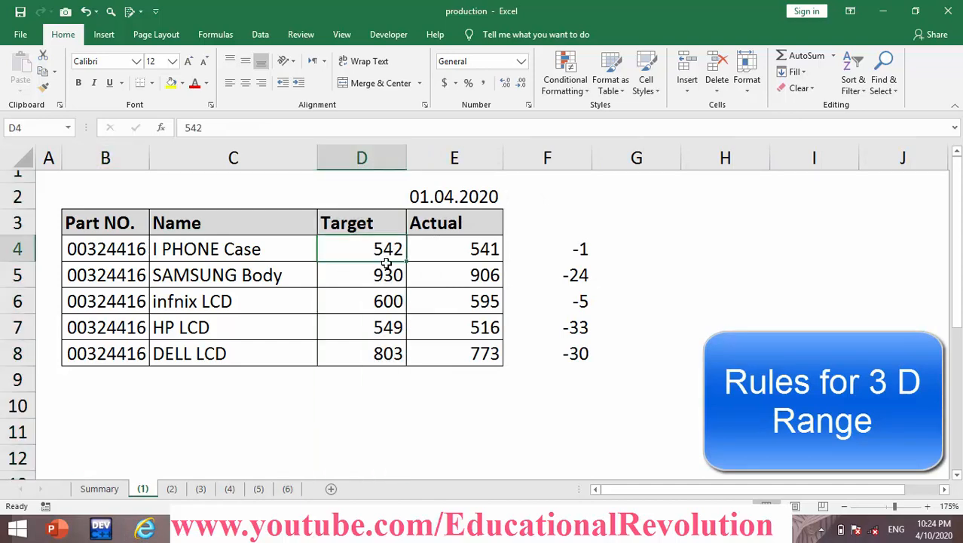
click(383, 351)
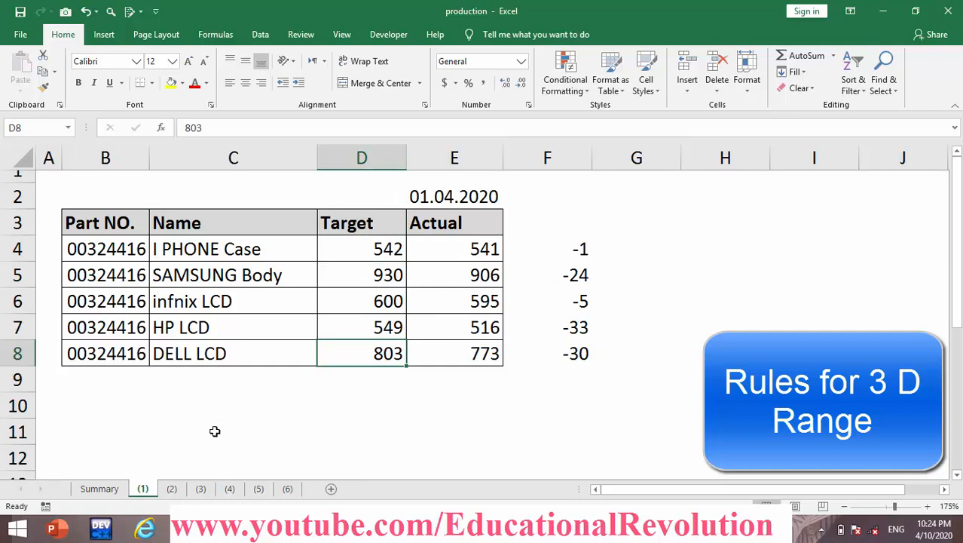
click(172, 489)
click(201, 488)
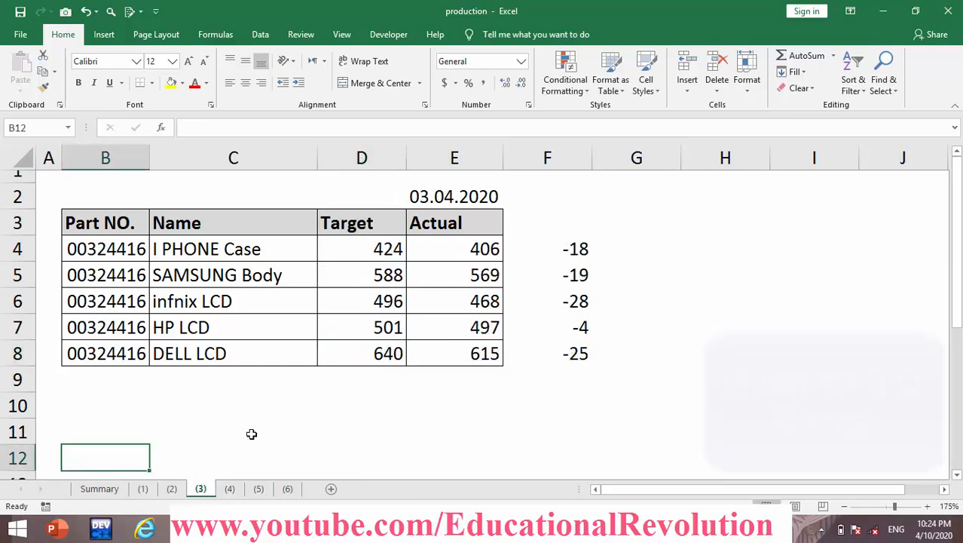
click(388, 244)
click(389, 354)
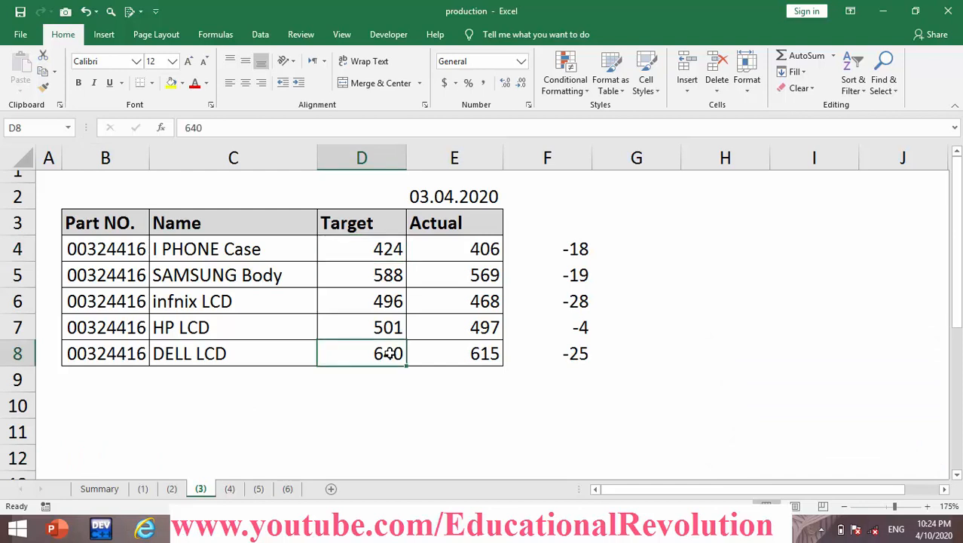
click(230, 489)
click(364, 244)
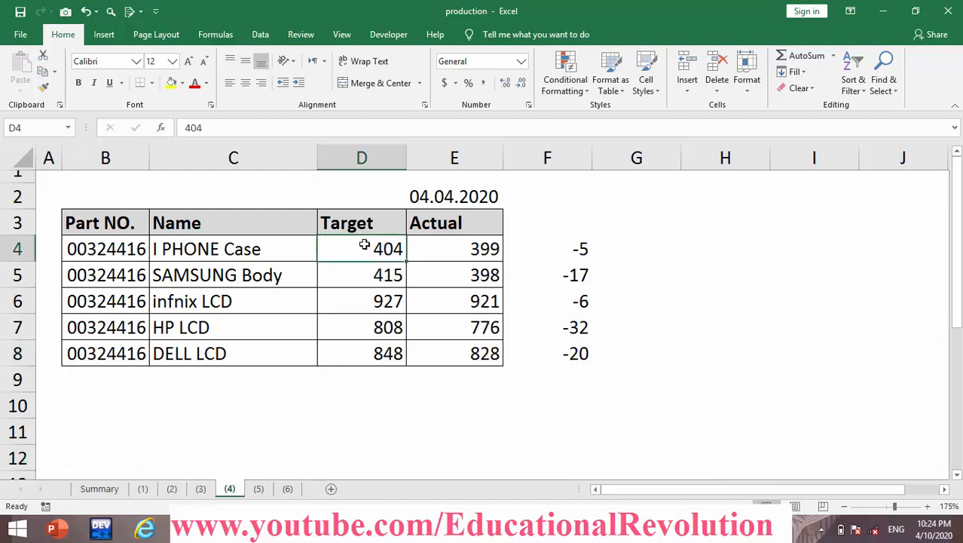
click(367, 356)
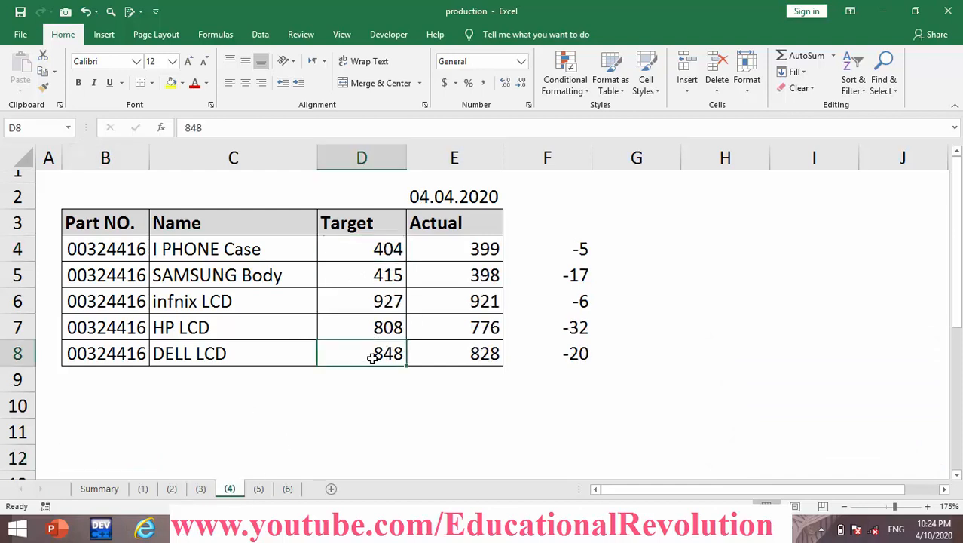
click(259, 489)
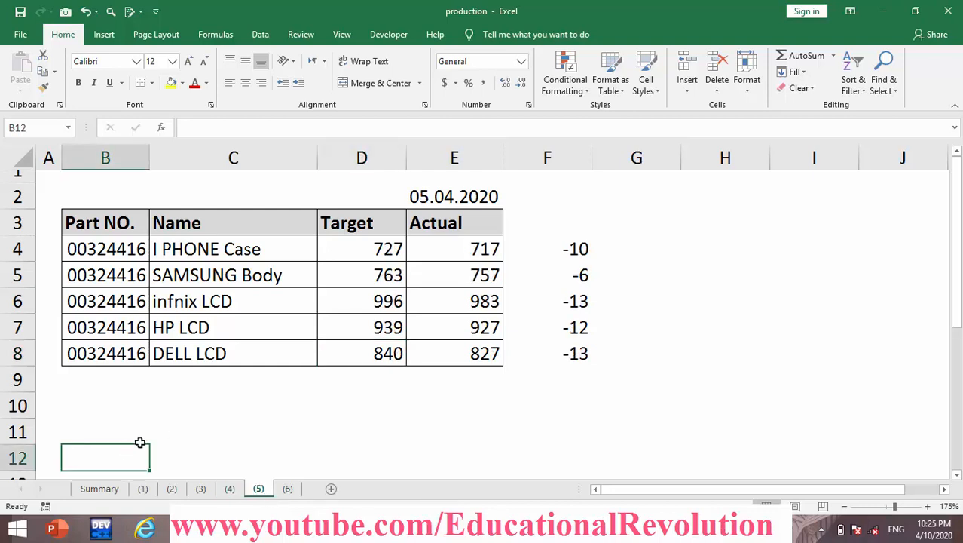
- Total Actual across the daily sheets in E4 of the Summary sheet with =SUM('(1):(6)'!E4) and fill the formula down to E8
click(105, 487)
click(508, 251)
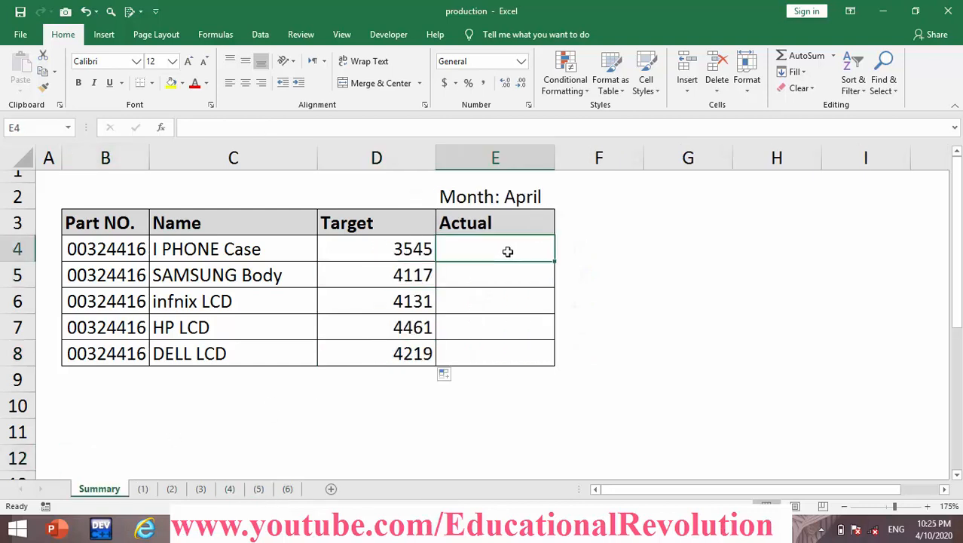
text(=sum()
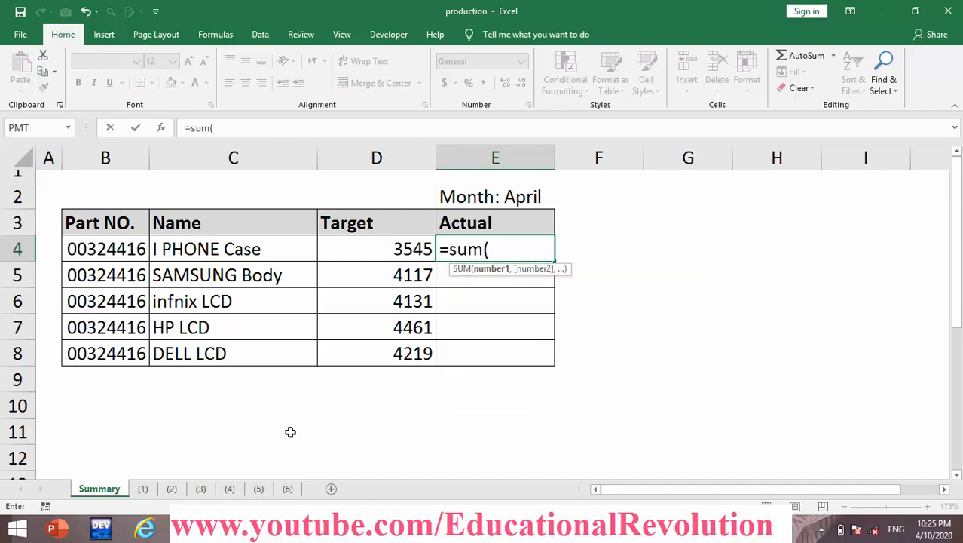
click(142, 488)
click(465, 251)
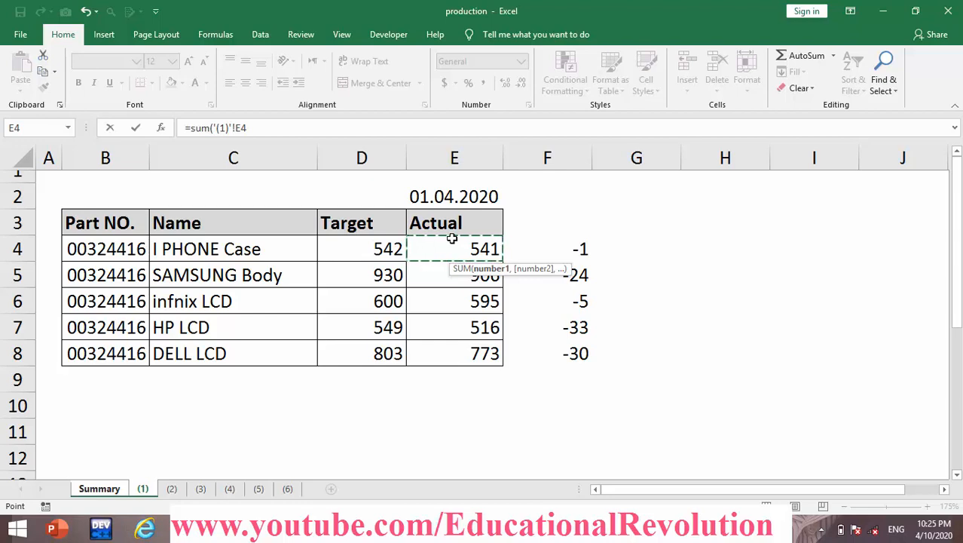
shift+click(289, 489)
key(Return)
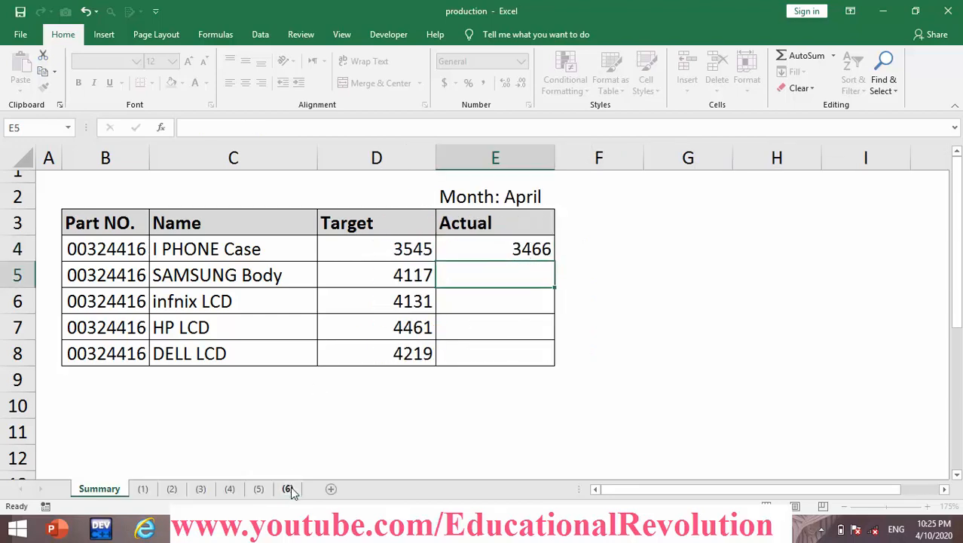
click(530, 248)
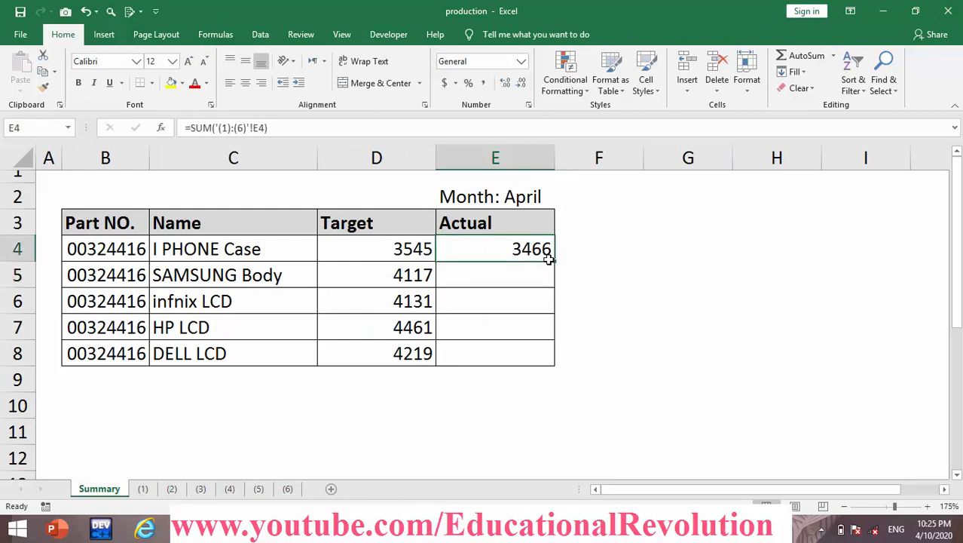
drag(553, 259, 542, 374)
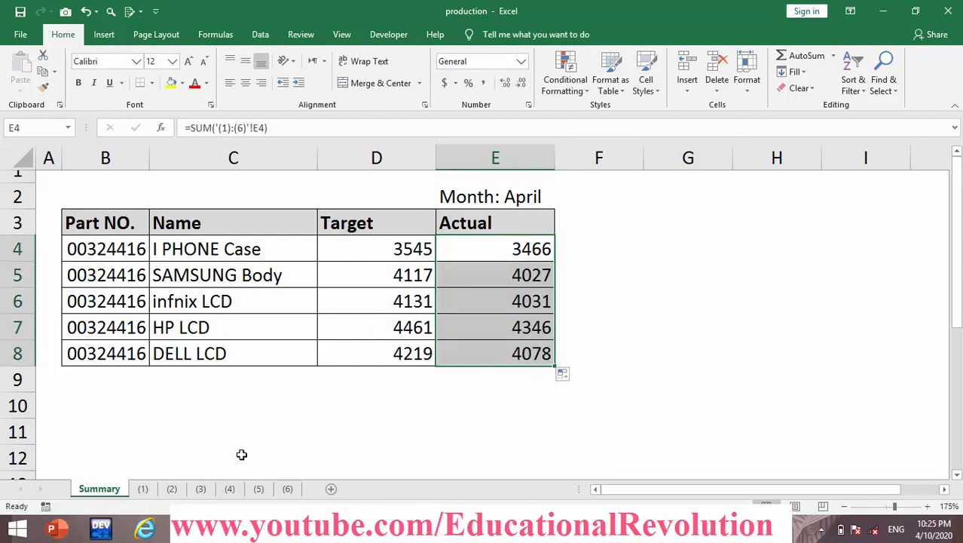
- Total the iPhone Case Actual for only sheets (1) and (2) in F4 of the Summary sheet with =SUM('(1):(2)'!E4)
click(571, 259)
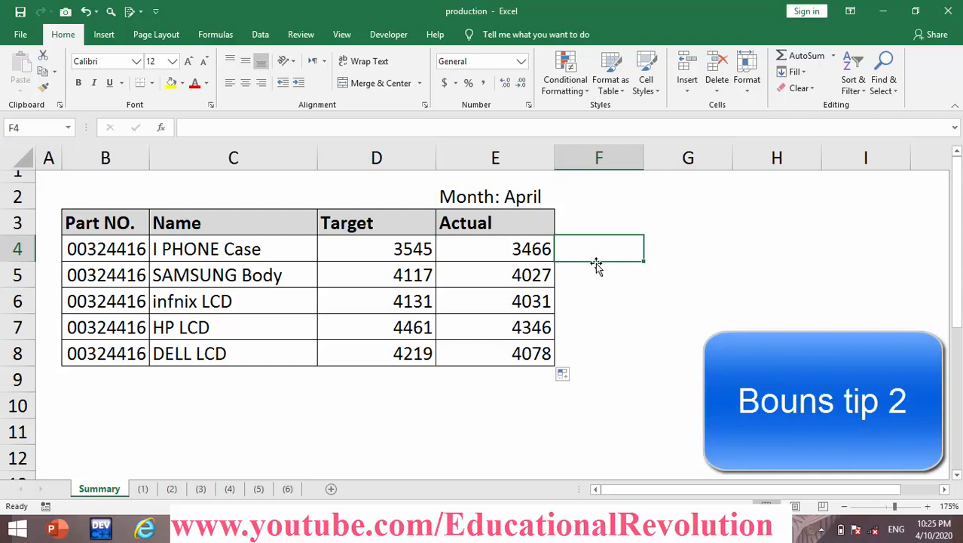
click(257, 411)
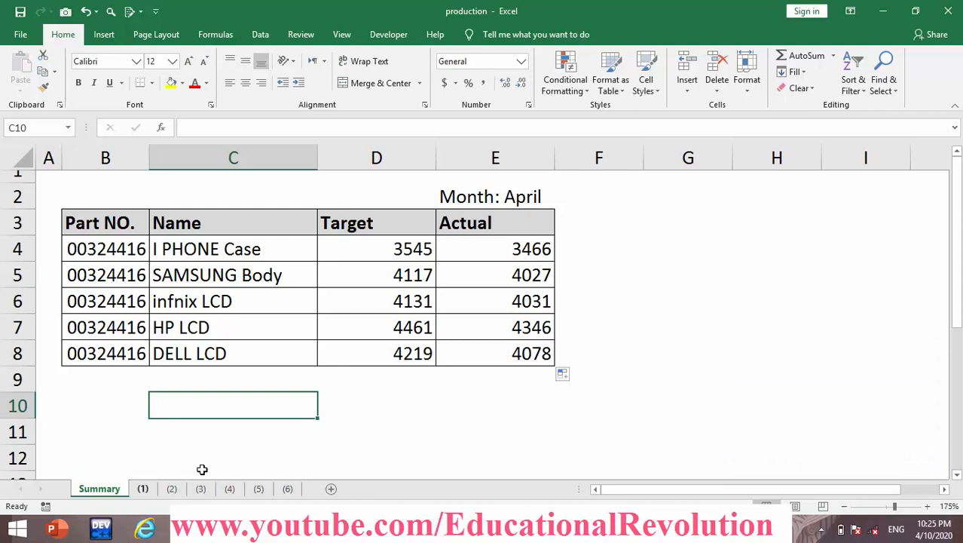
click(602, 250)
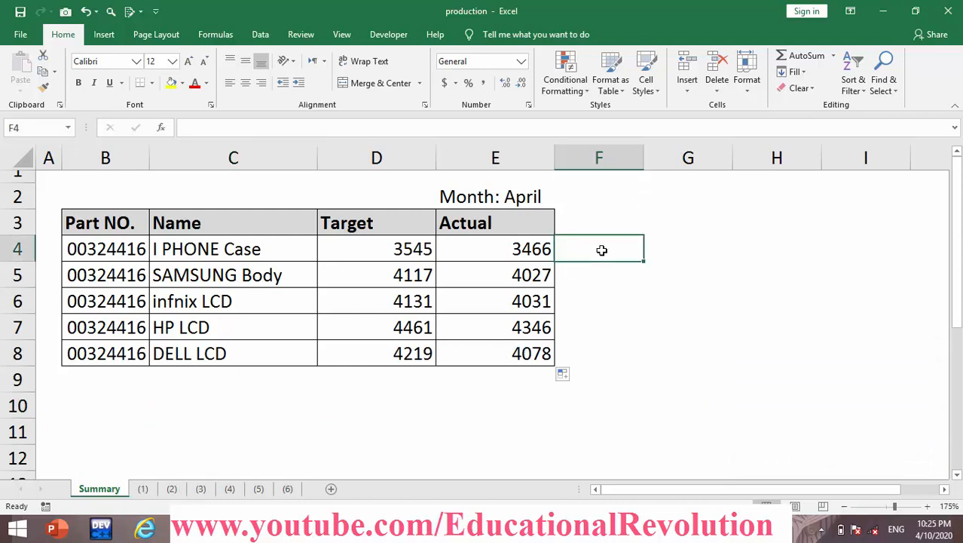
text(=sum()
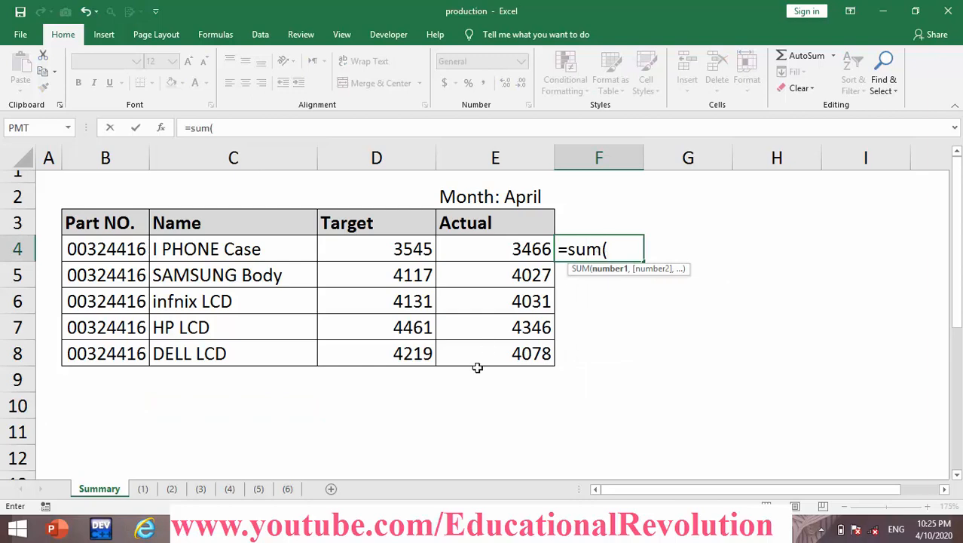
click(144, 488)
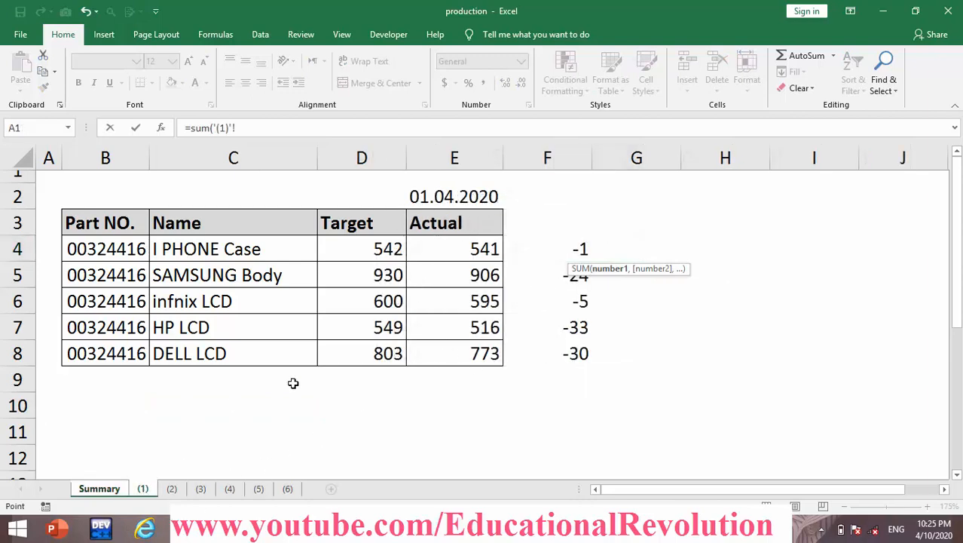
click(494, 249)
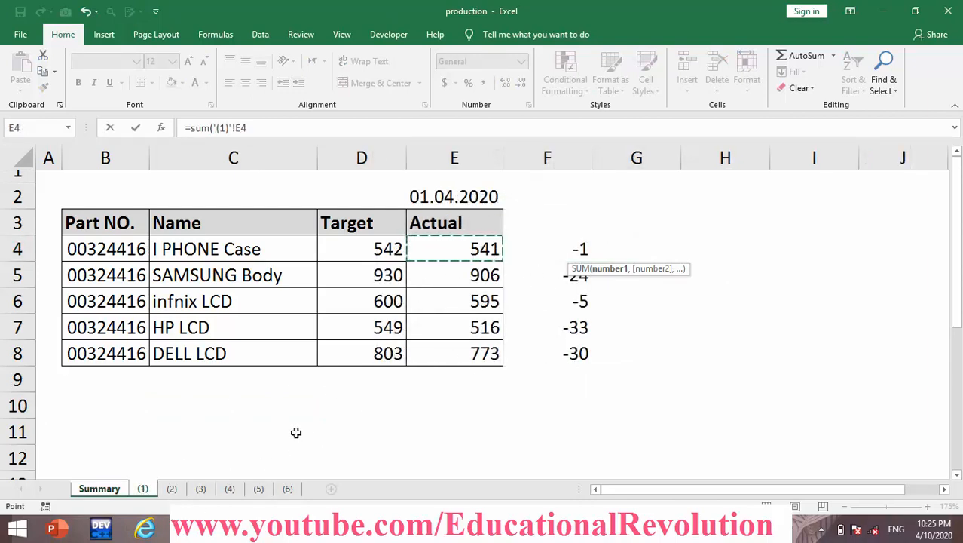
shift+click(174, 488)
key(Return)
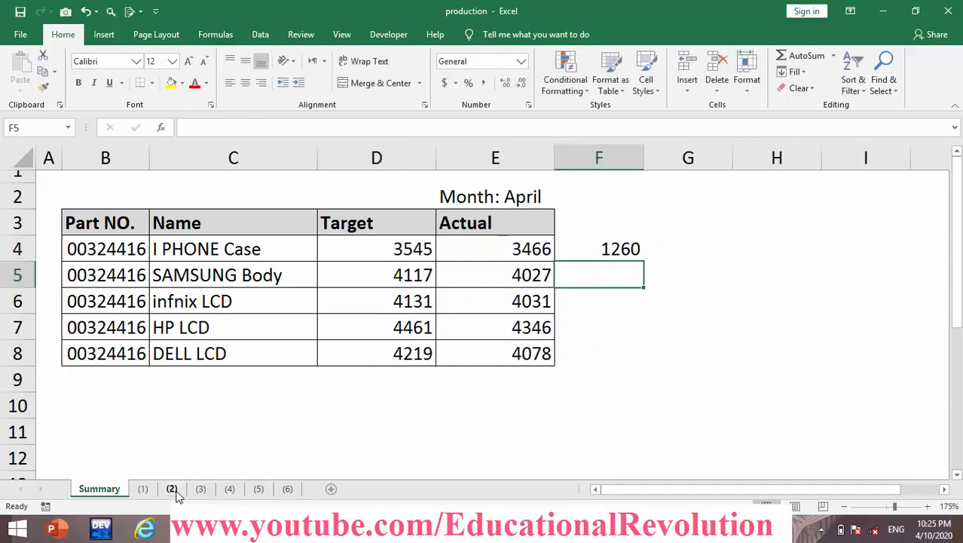
click(619, 251)
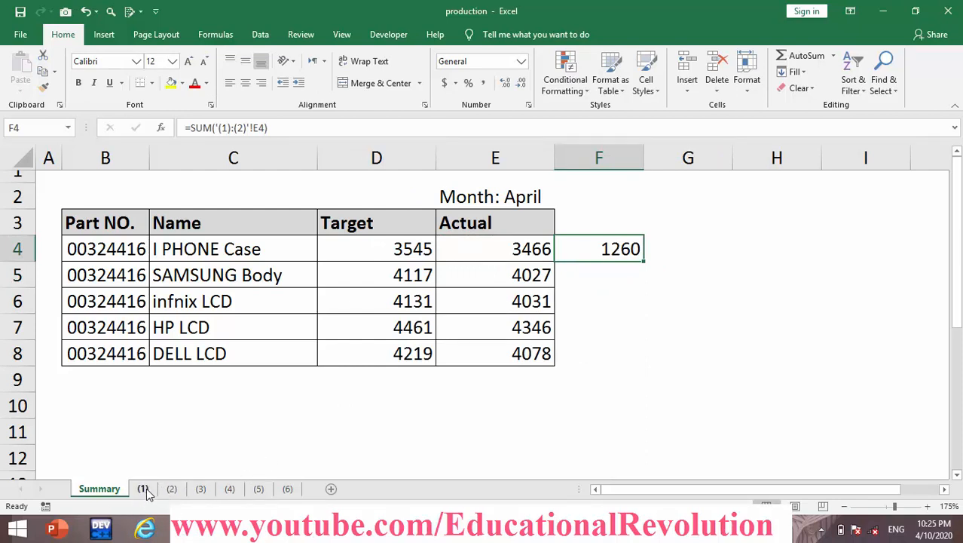
- Move sheet (3) between sheets (1) and (2) and check the effect on the F4 total of the Summary sheet
click(200, 489)
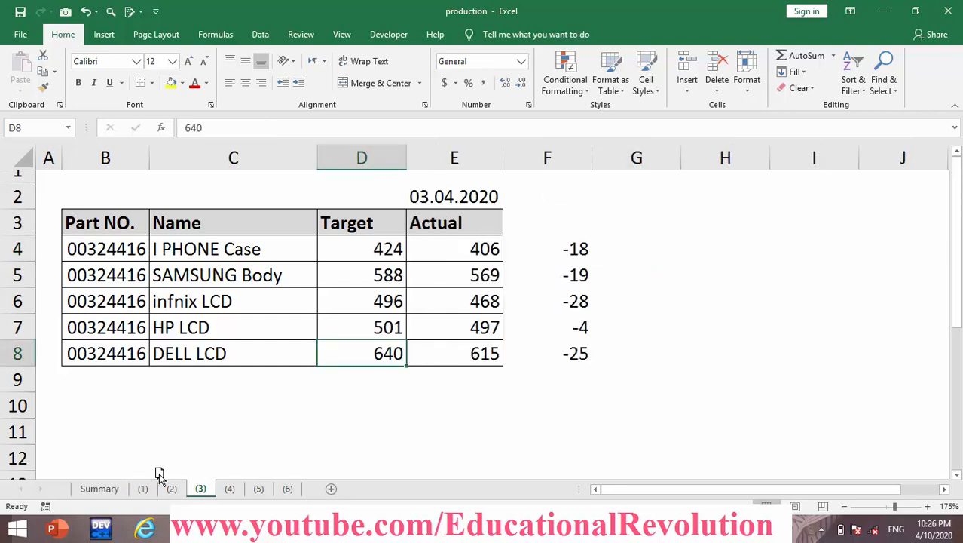
drag(160, 475, 158, 474)
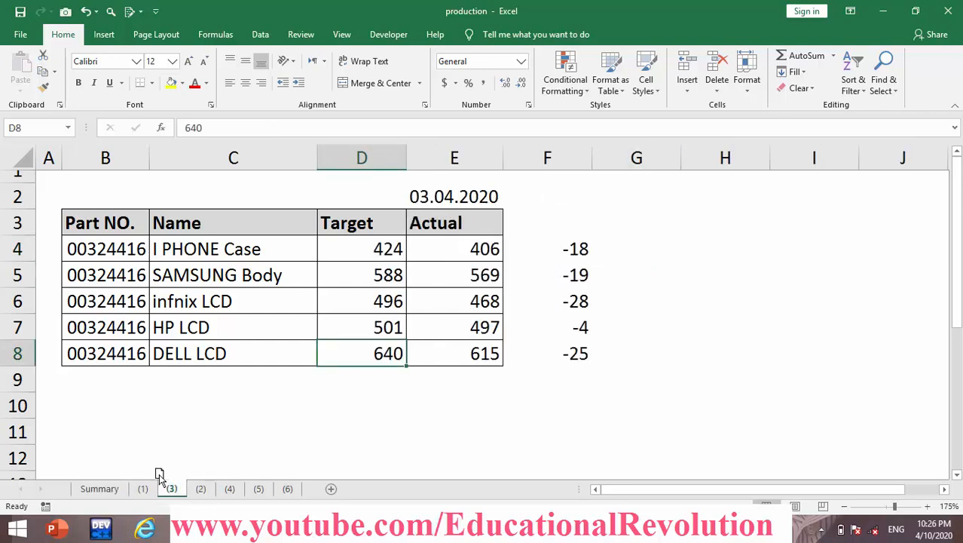
click(105, 489)
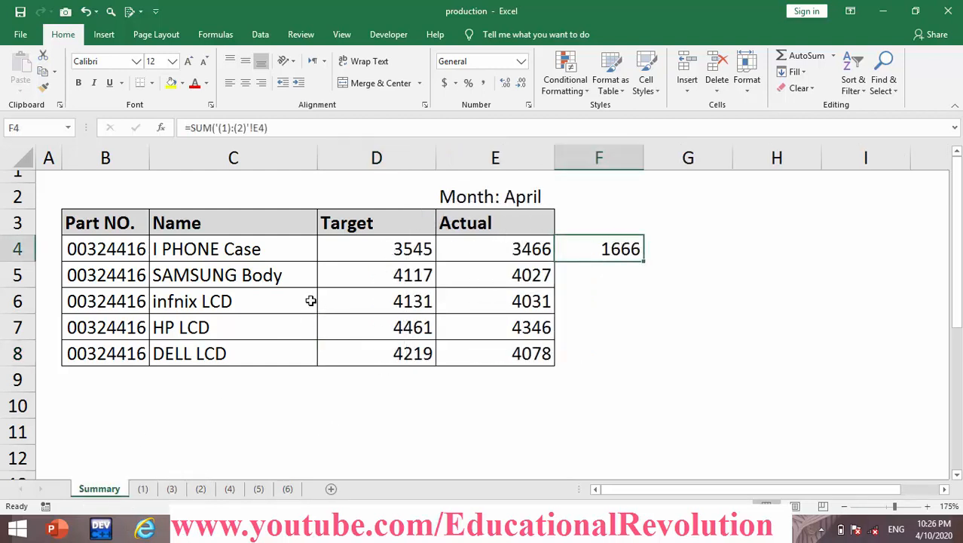
click(143, 489)
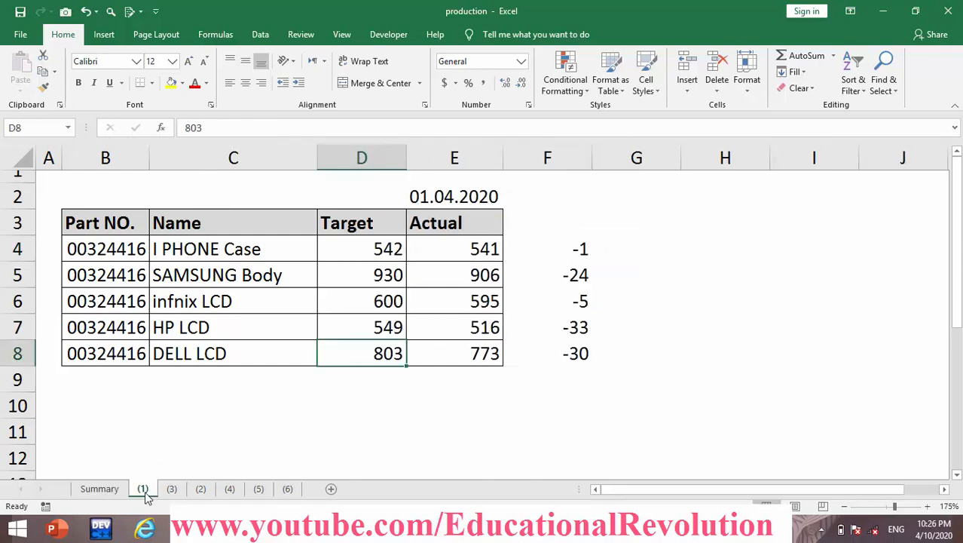
click(202, 489)
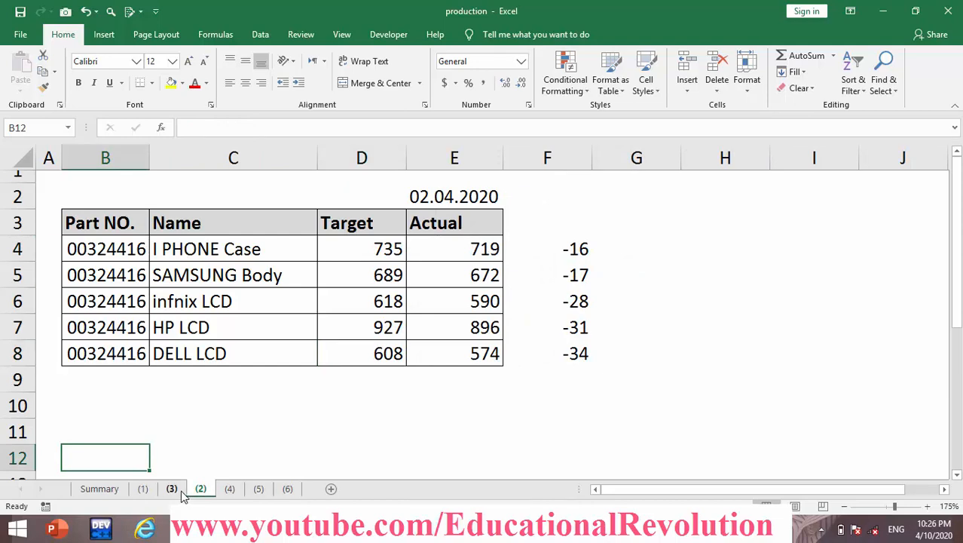
click(100, 489)
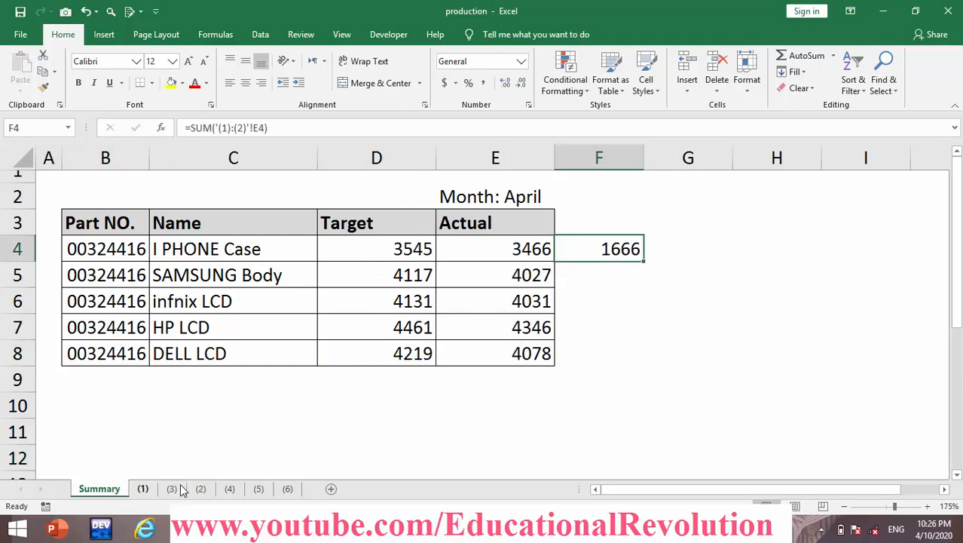
- Move sheet (3) back after sheet (2) and clear the formula in F4 of the Summary sheet
drag(174, 489, 219, 486)
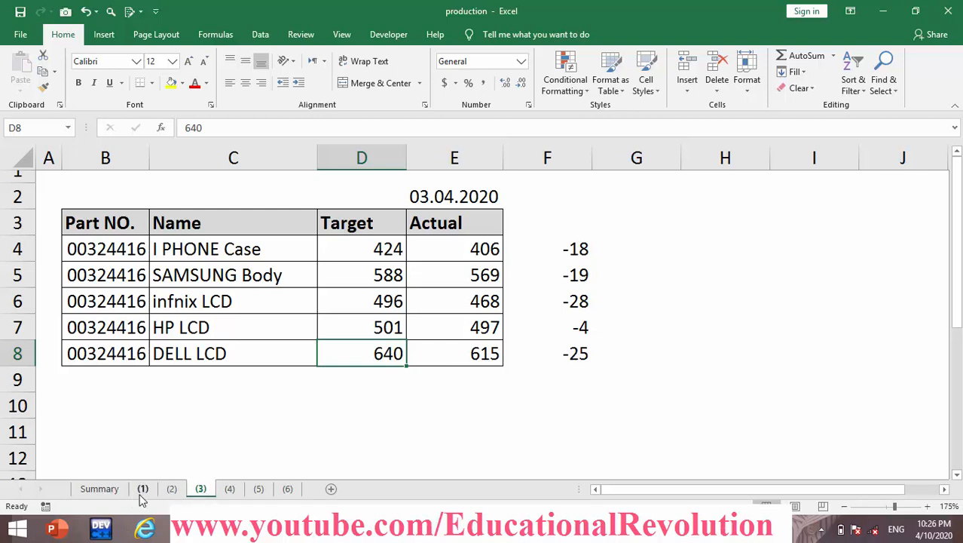
click(97, 489)
key(Delete)
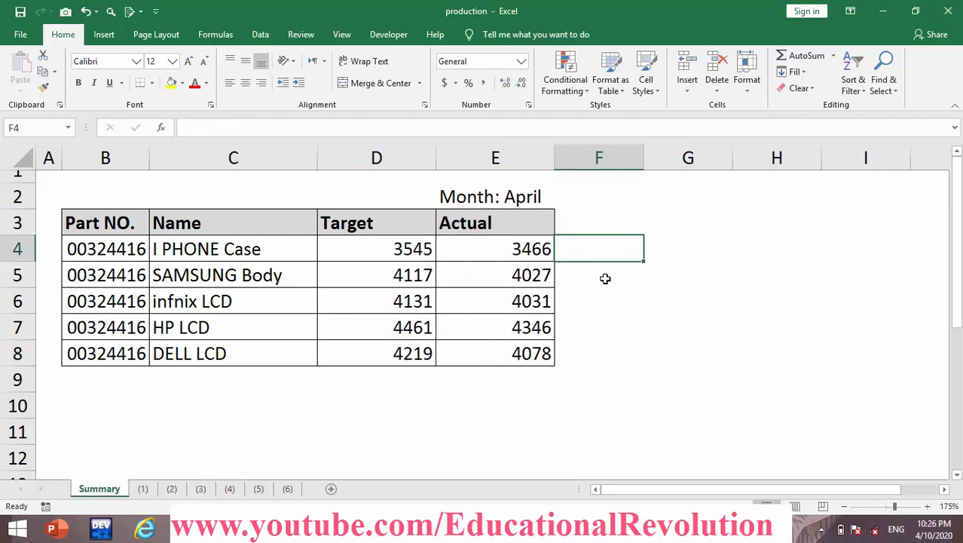
- Rename sheet (1) as p(1) and sheet (3) as p(3)
click(145, 492)
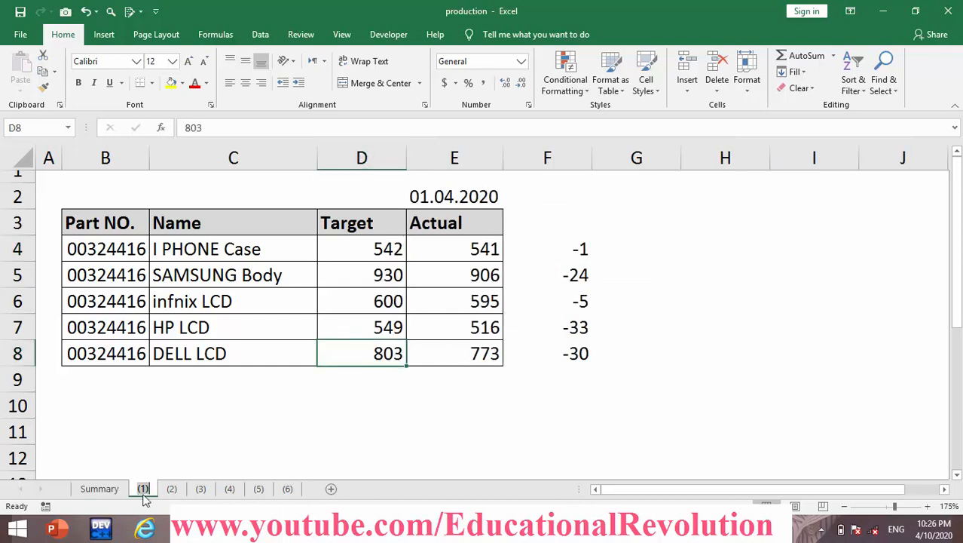
drag(141, 491, 144, 490)
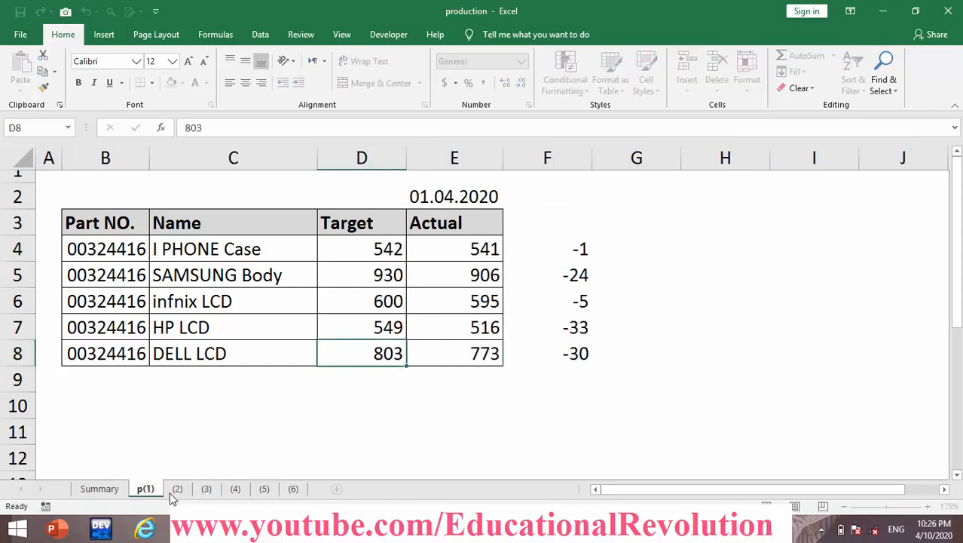
click(208, 493)
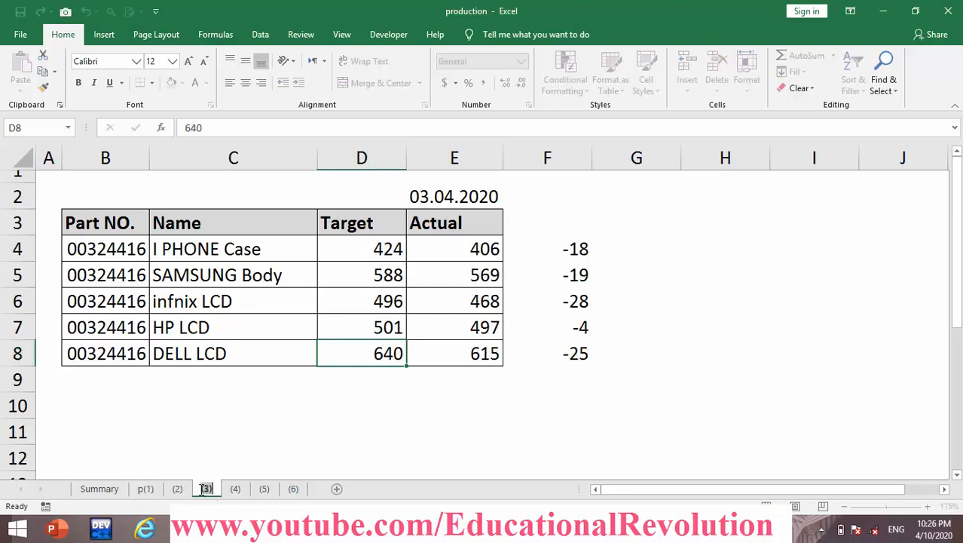
drag(201, 492, 202, 491)
- Total E4 across all sheets with p in their name in F4 of the Summary sheet with =sum('*p*'!e4), and check the resulting formula
click(98, 490)
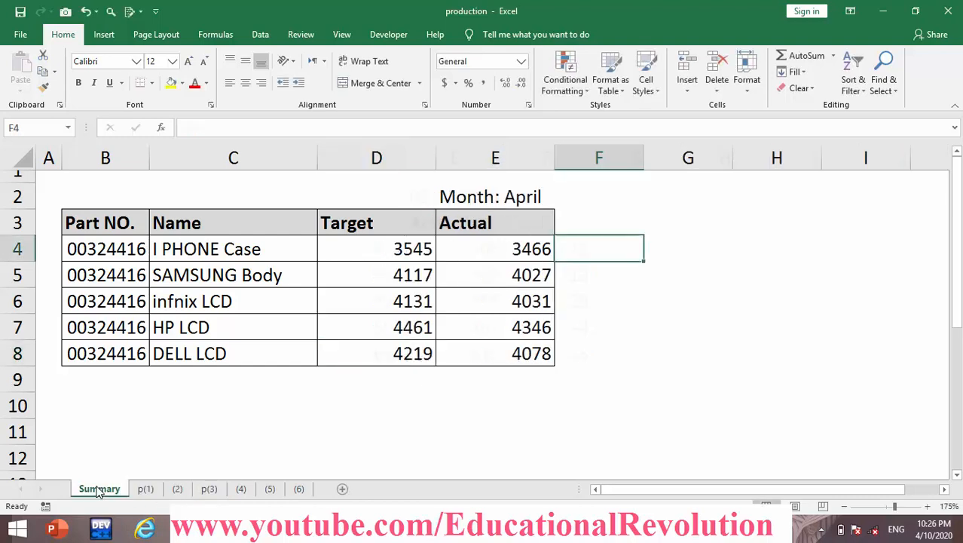
text(=sum()
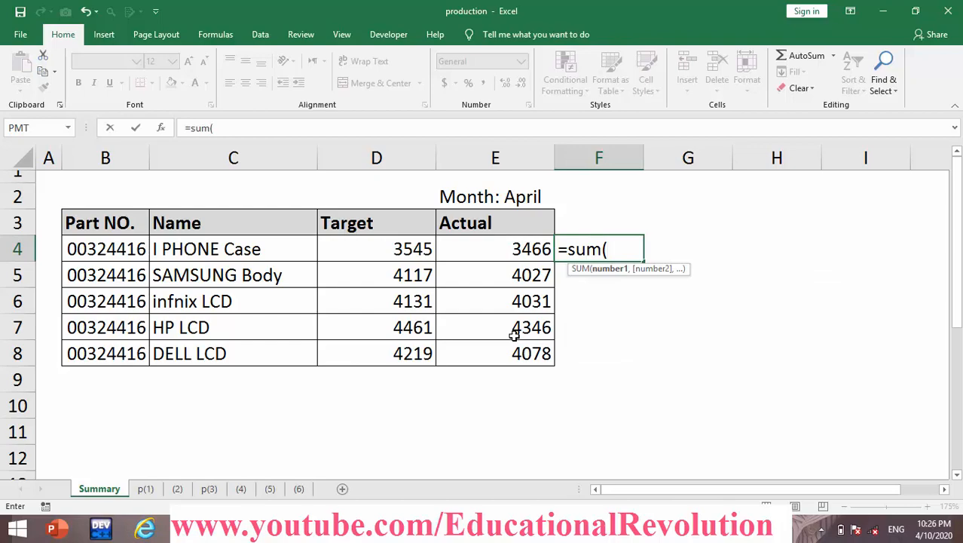
text(')
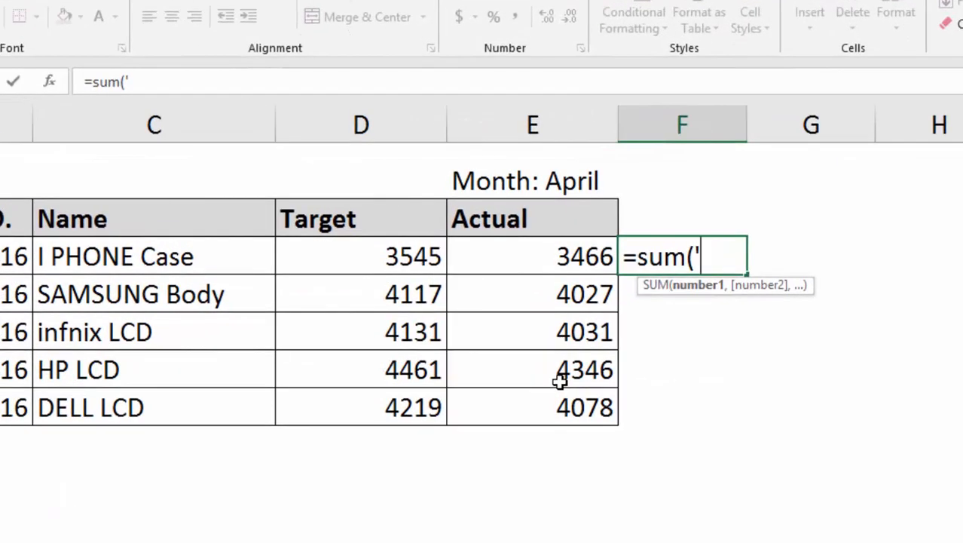
text(*)
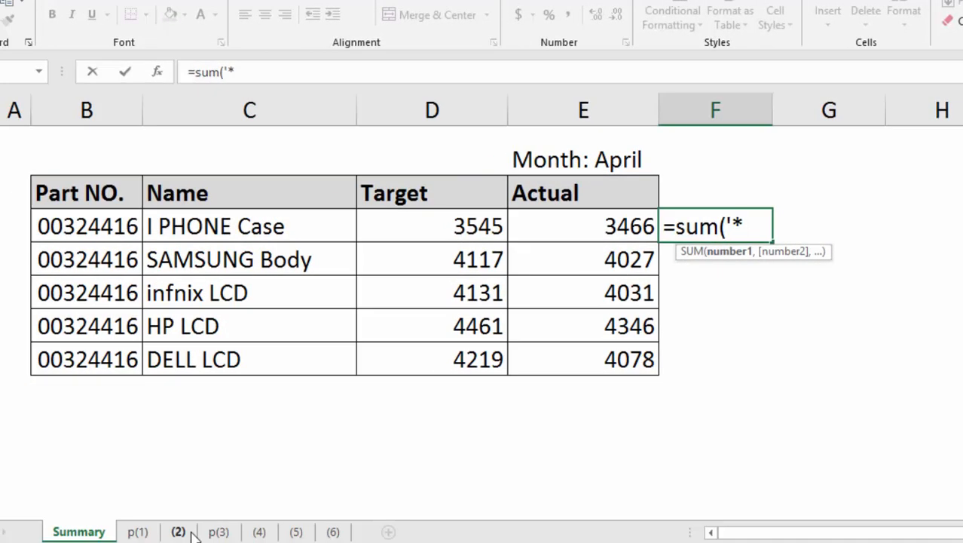
text(p*)
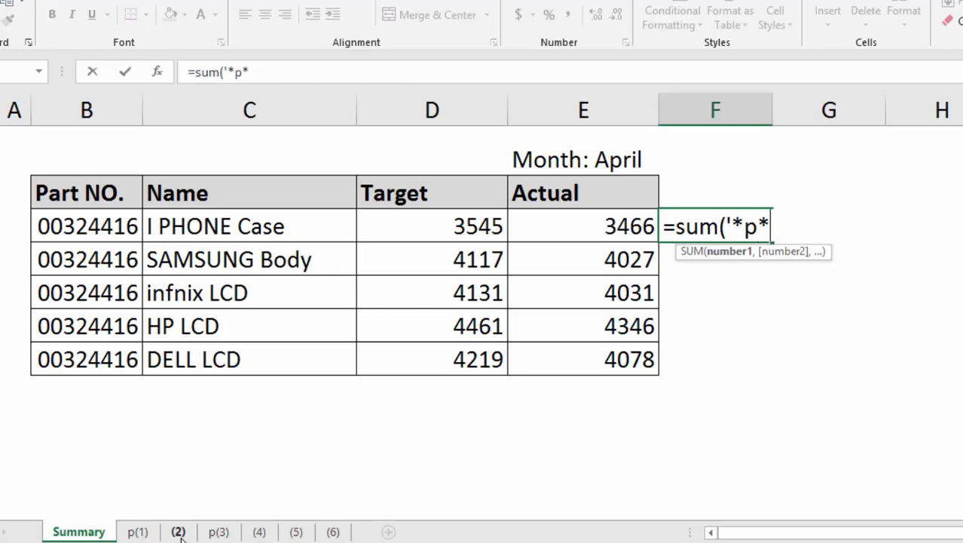
text('!)
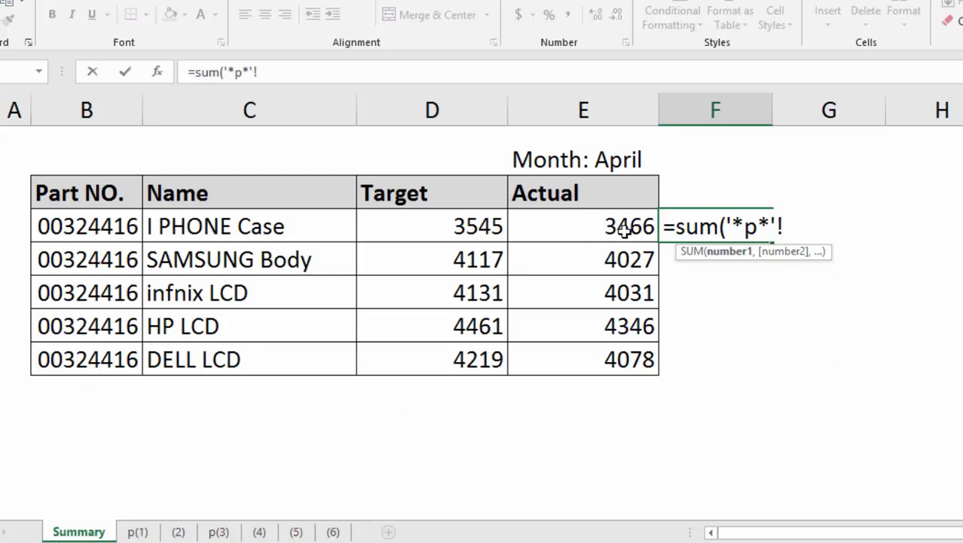
text(d)
key(BackSpace)
text(e4))
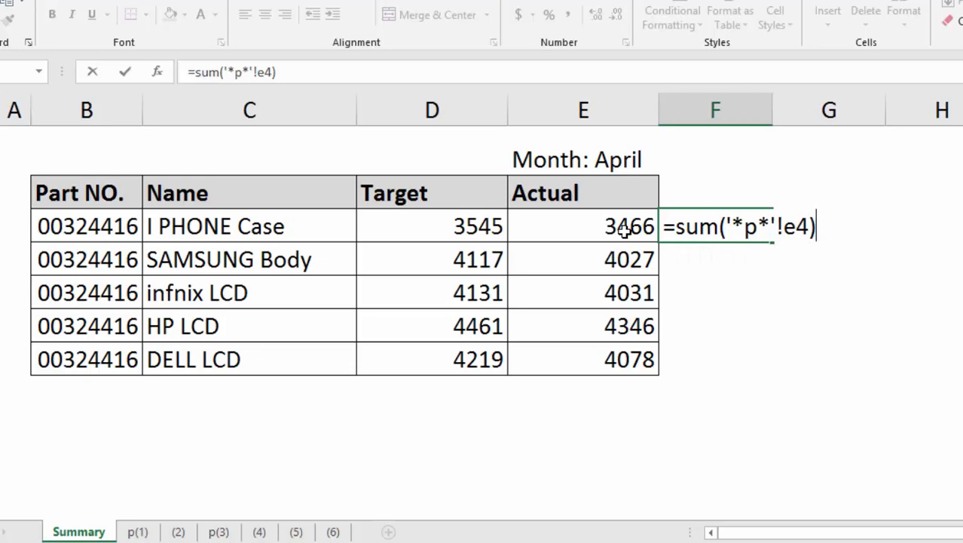
key(Return)
click(751, 212)
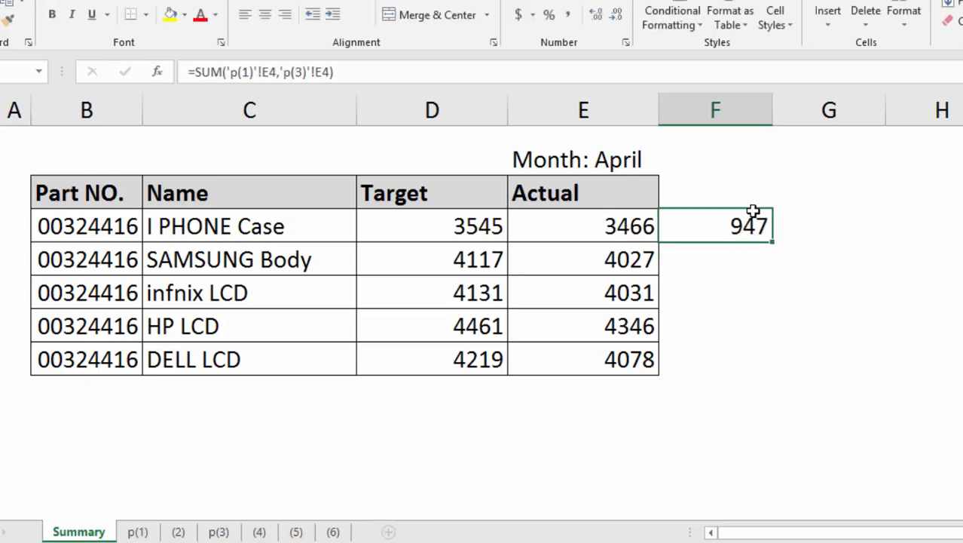
- Verify the Summary's F4 total by entering p(3)'s E4 value, 406, in F3 of sheet p(1) and selecting it together with E4
click(143, 533)
click(570, 231)
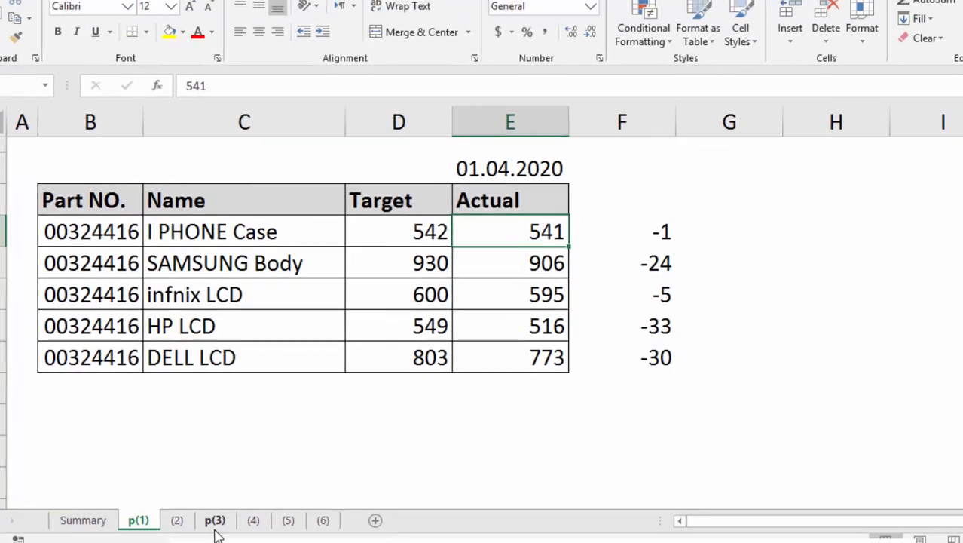
click(219, 532)
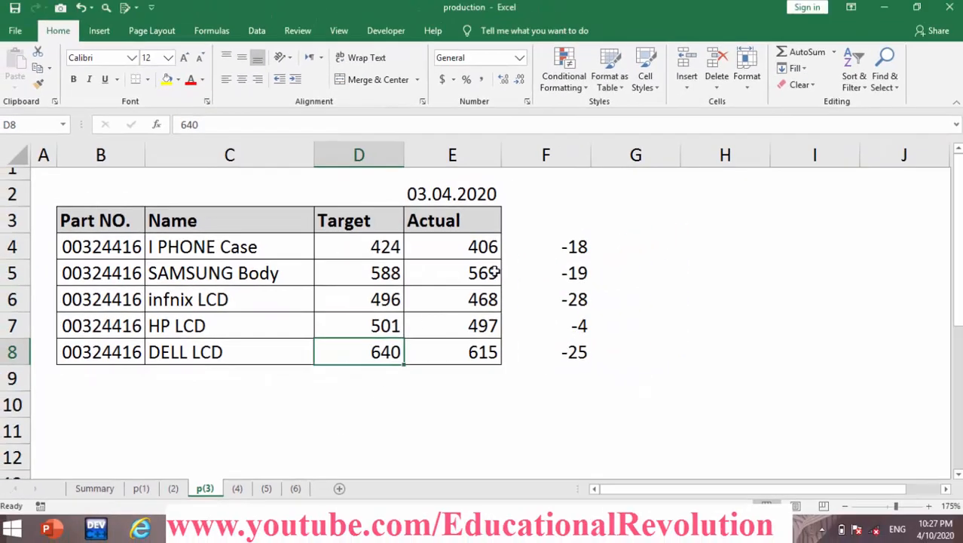
click(483, 255)
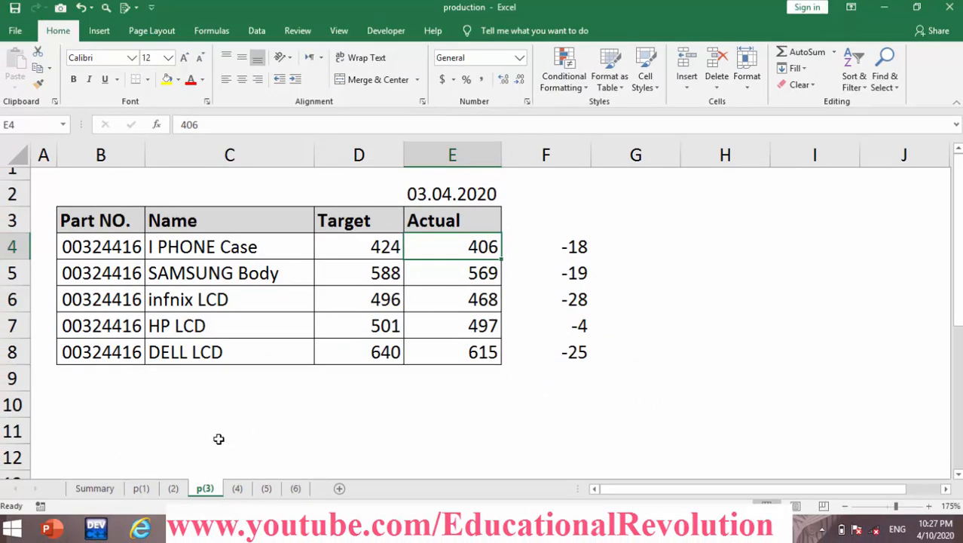
click(142, 489)
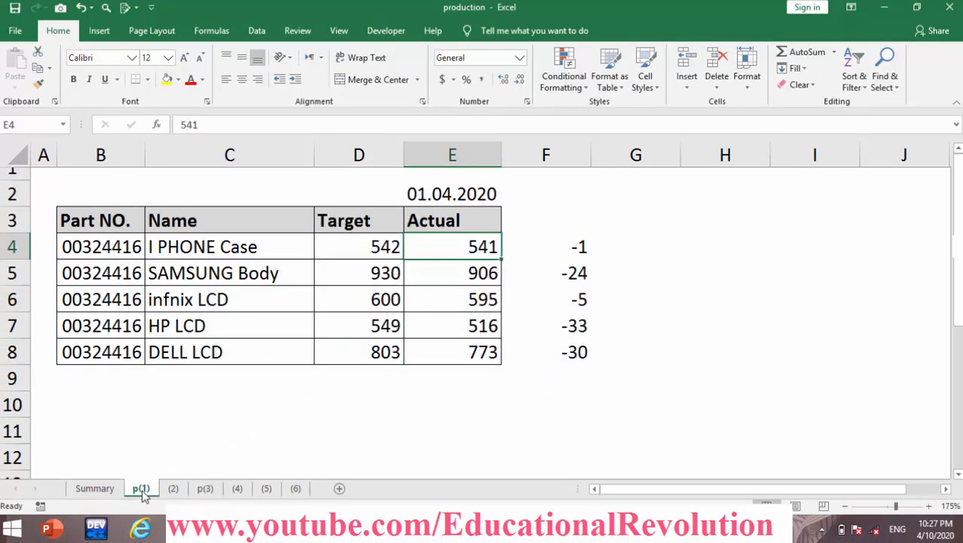
click(548, 232)
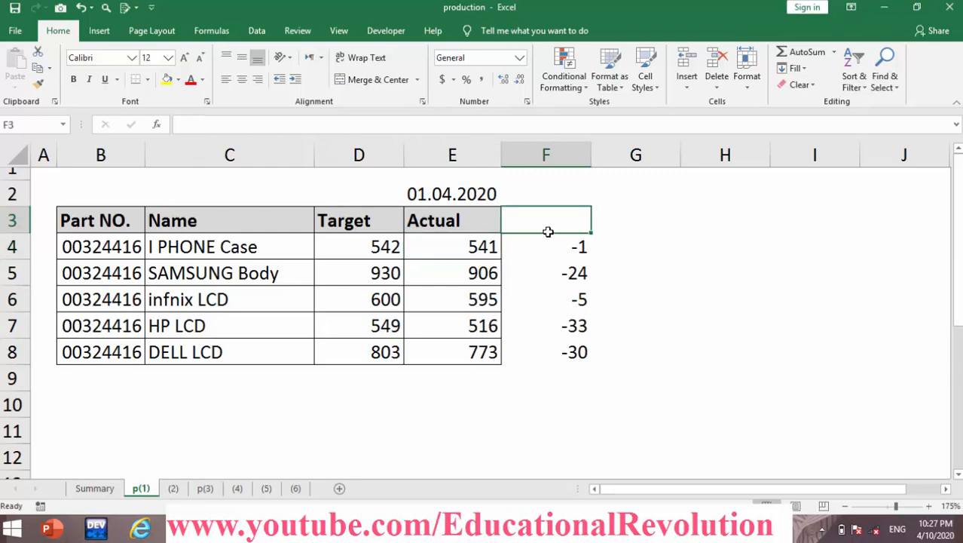
text(406)
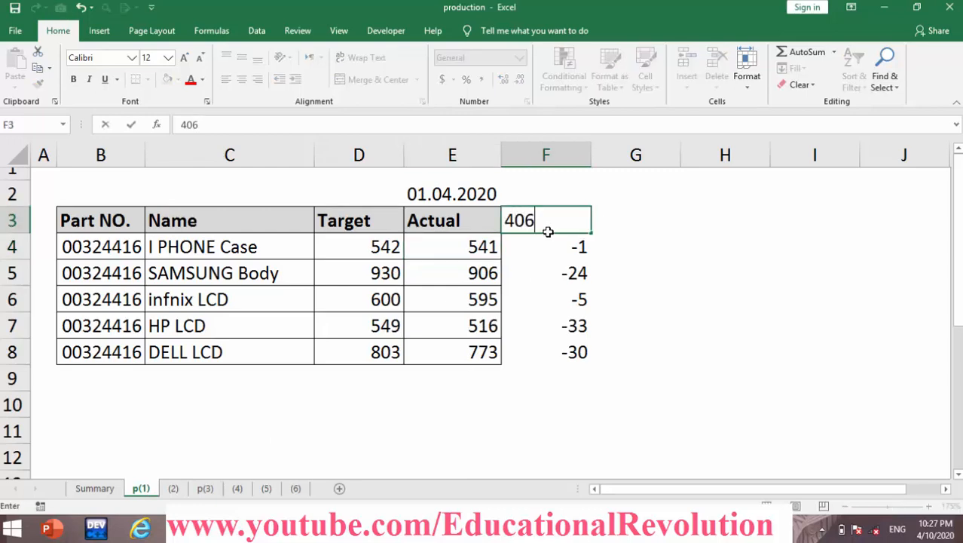
key(Return)
click(551, 219)
click(483, 251)
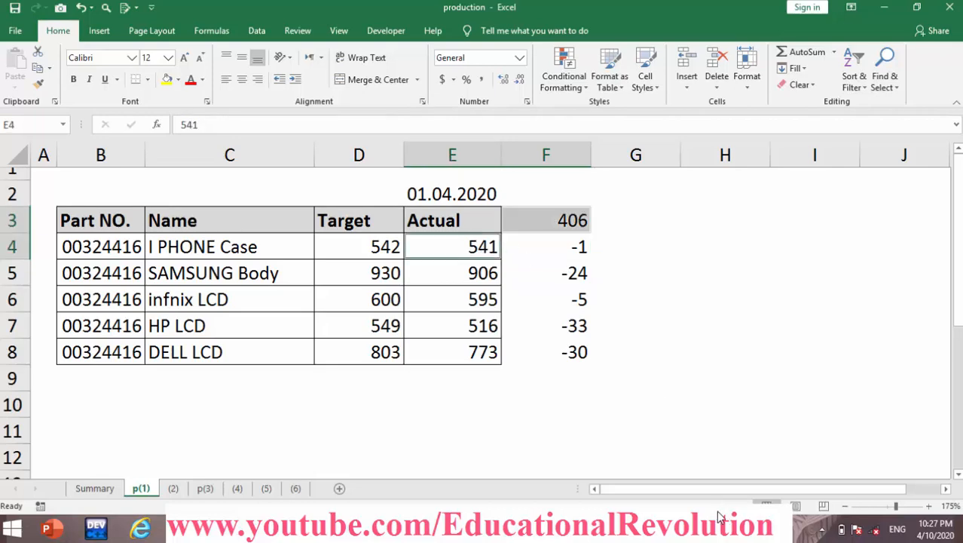
click(118, 492)
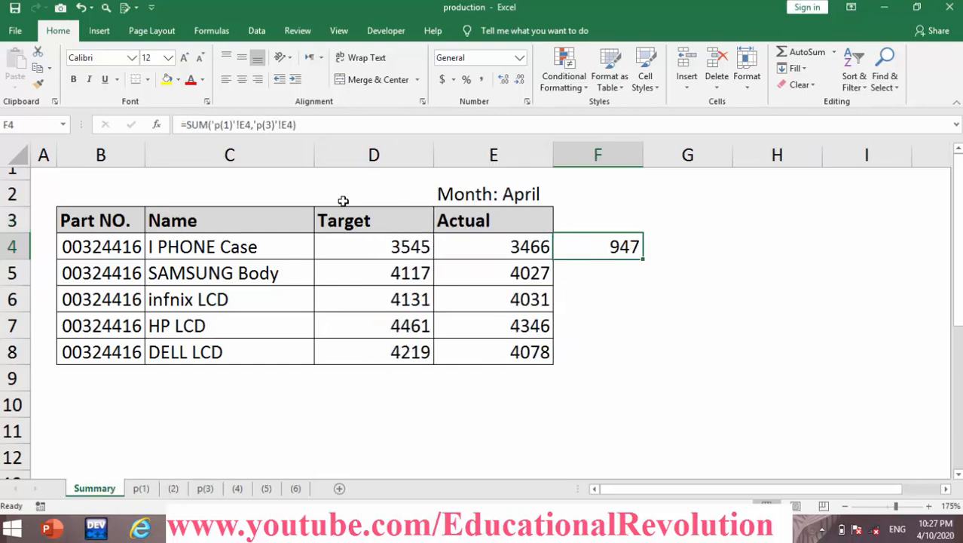